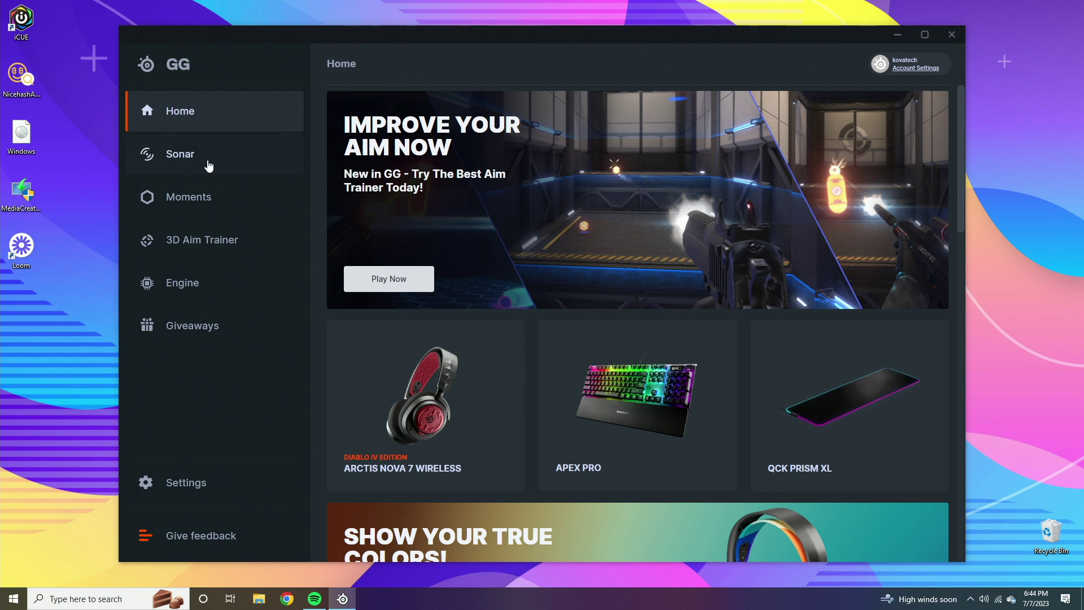
Step: Scroll the Home feed, then go to Engine to show the APEX 9 TKL on CONFIG 1
scroll(387, 293, "down", 2)
mouse_move(657, 301)
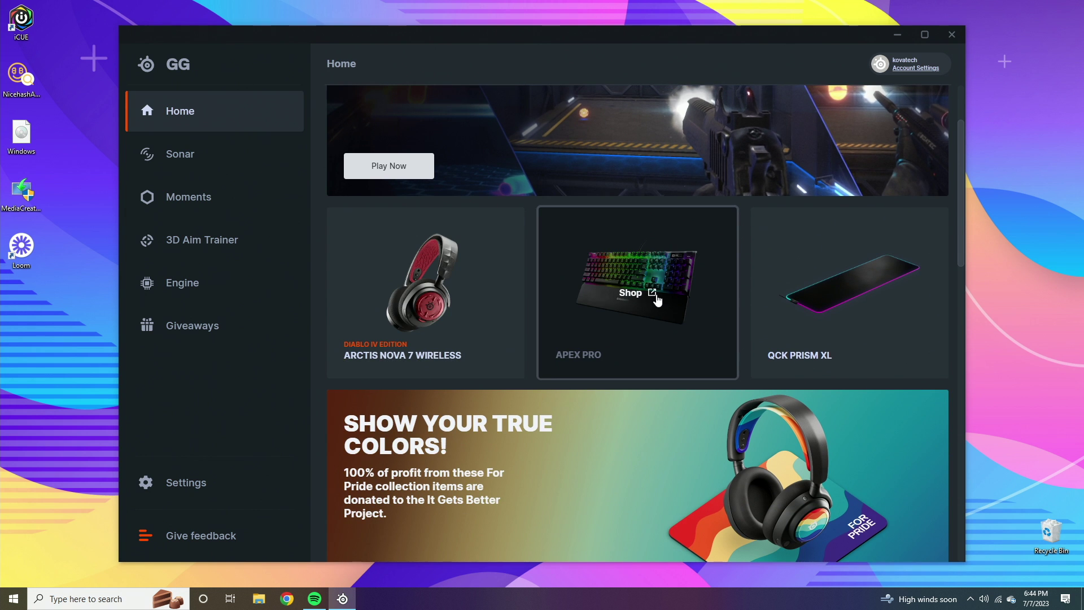
scroll(638, 300, "down", 2)
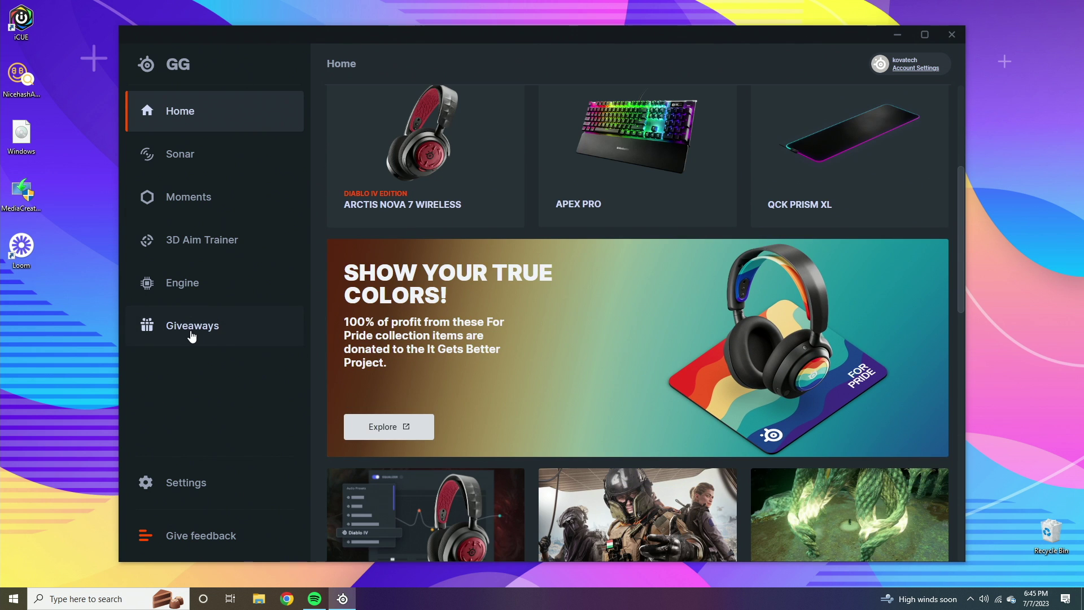
scroll(395, 302, "up", 5)
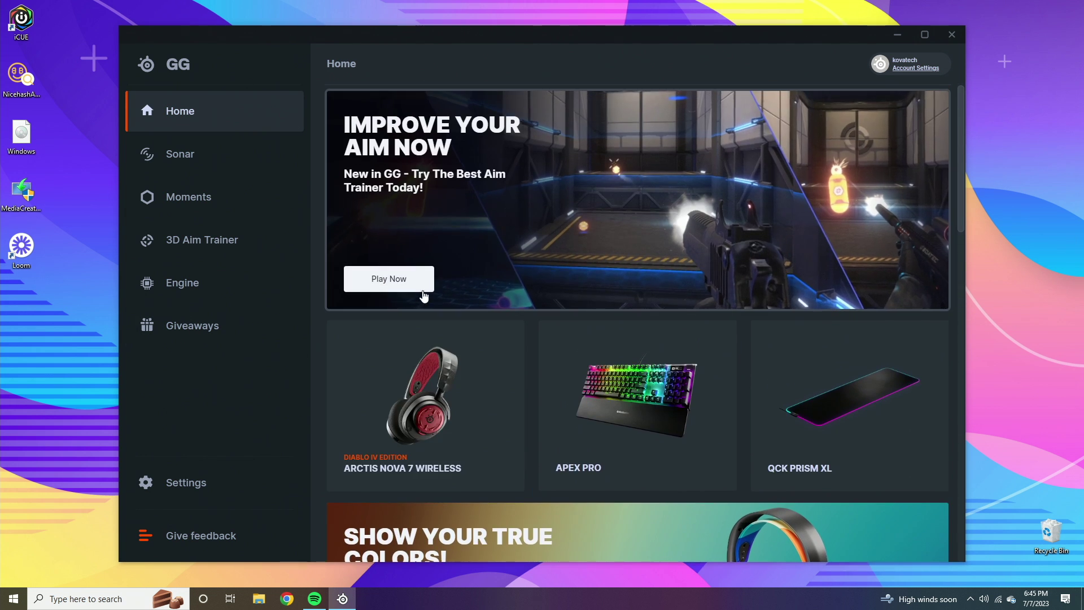
left_click(205, 284)
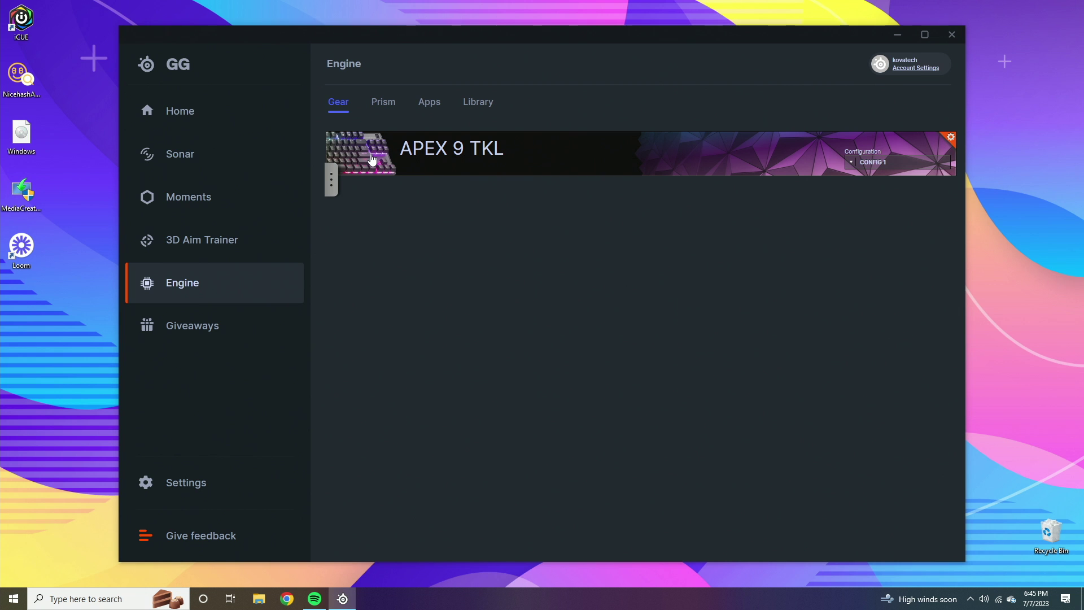
Step: In Prism, try the Clown, Radioactive Glow, Rainbow and Shaved Ice presets, ending on Clown
left_click(375, 108)
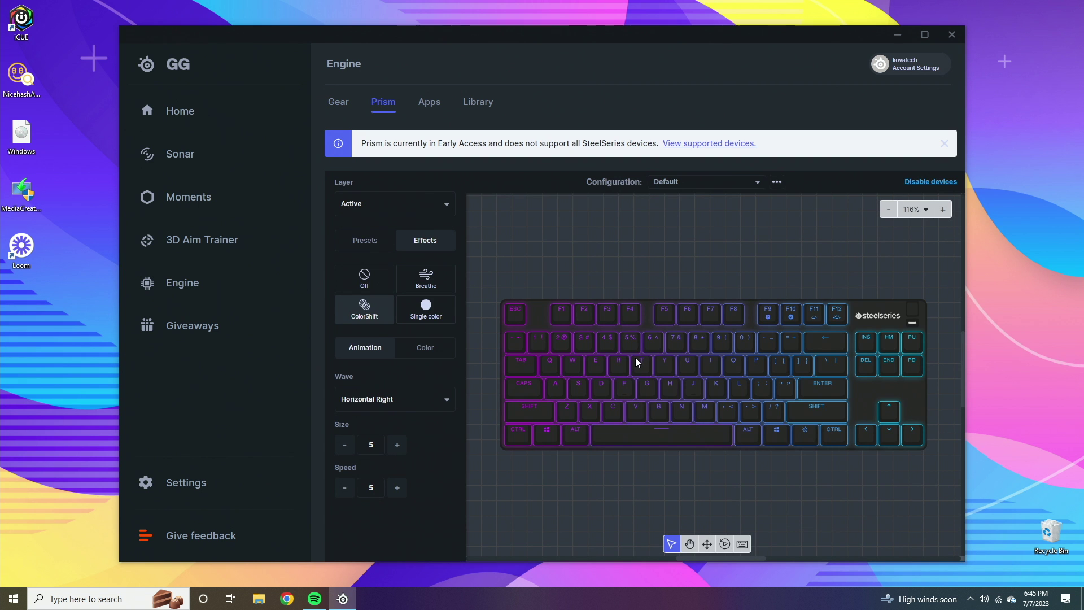
left_click(425, 347)
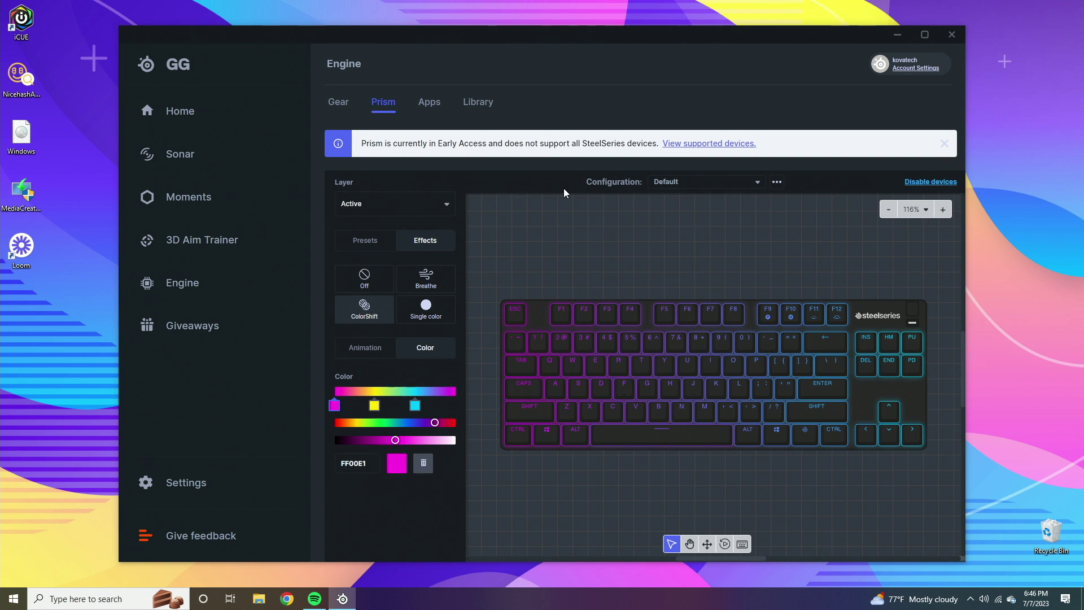
left_click(368, 244)
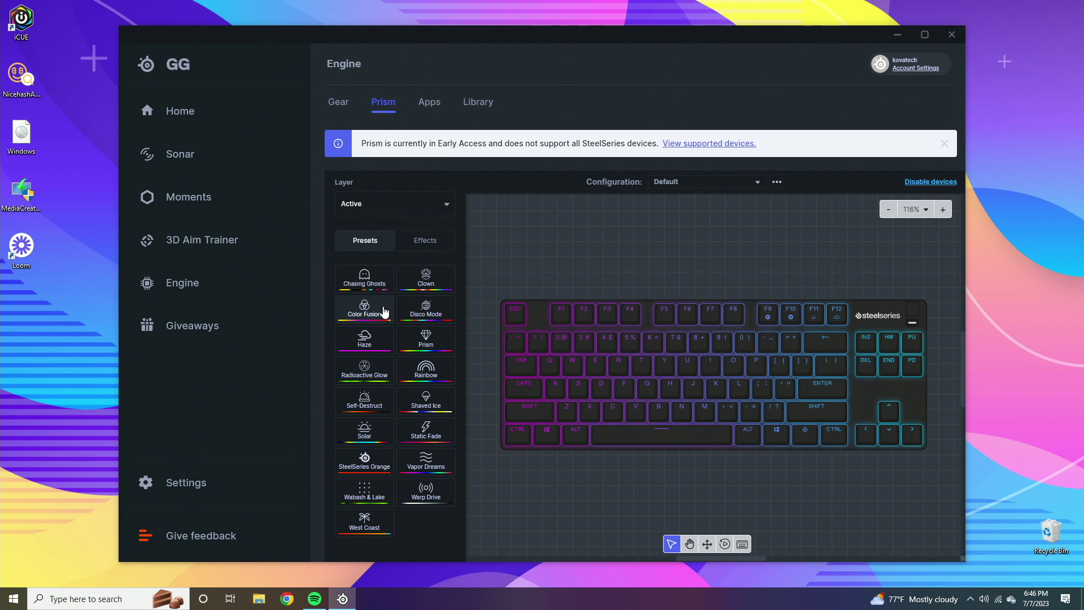
left_click(424, 283)
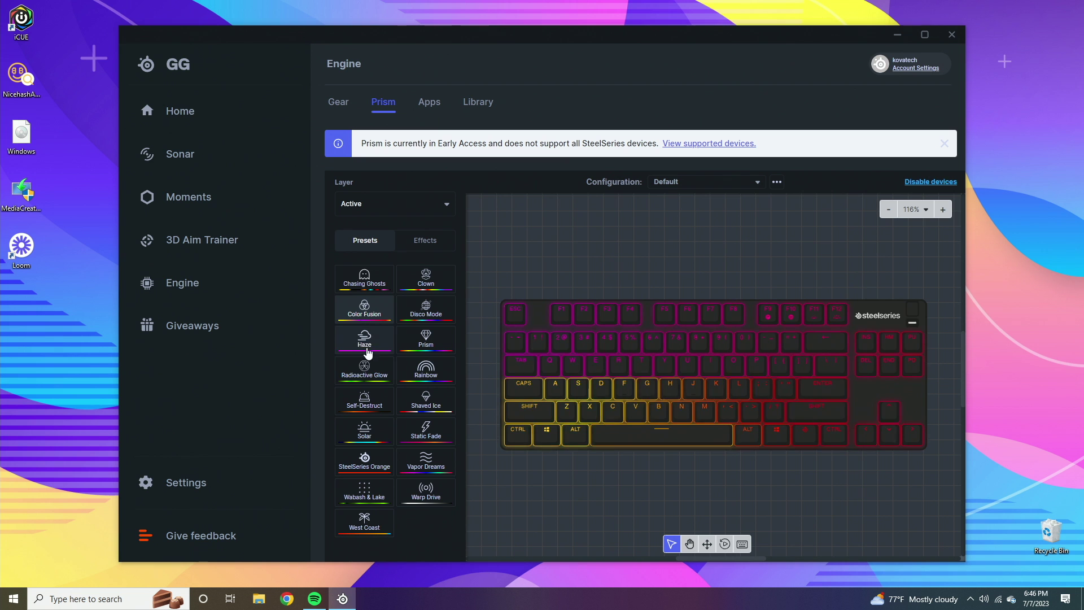
left_click(365, 370)
left_click(423, 372)
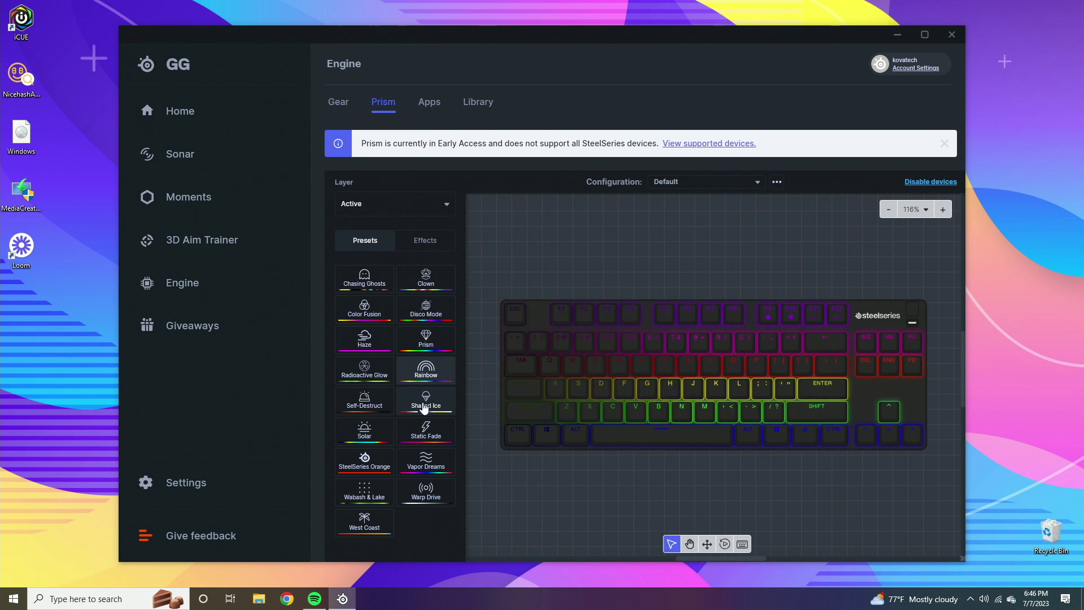
left_click(426, 398)
left_click(424, 275)
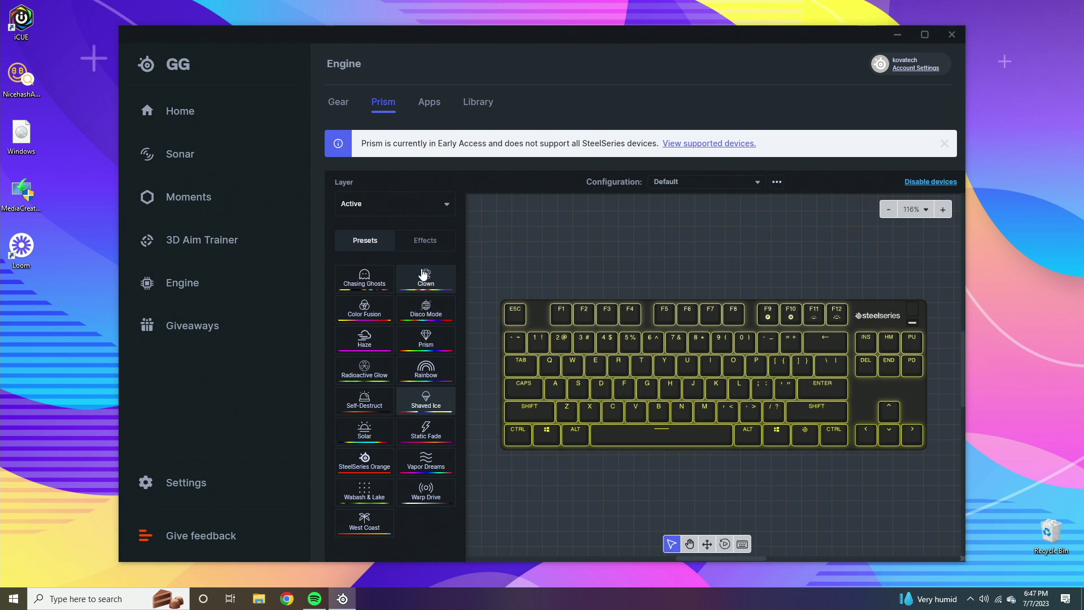
Step: Apply the Chasing Ghosts preset and check the available lighting configurations
left_click(376, 267)
left_click(425, 240)
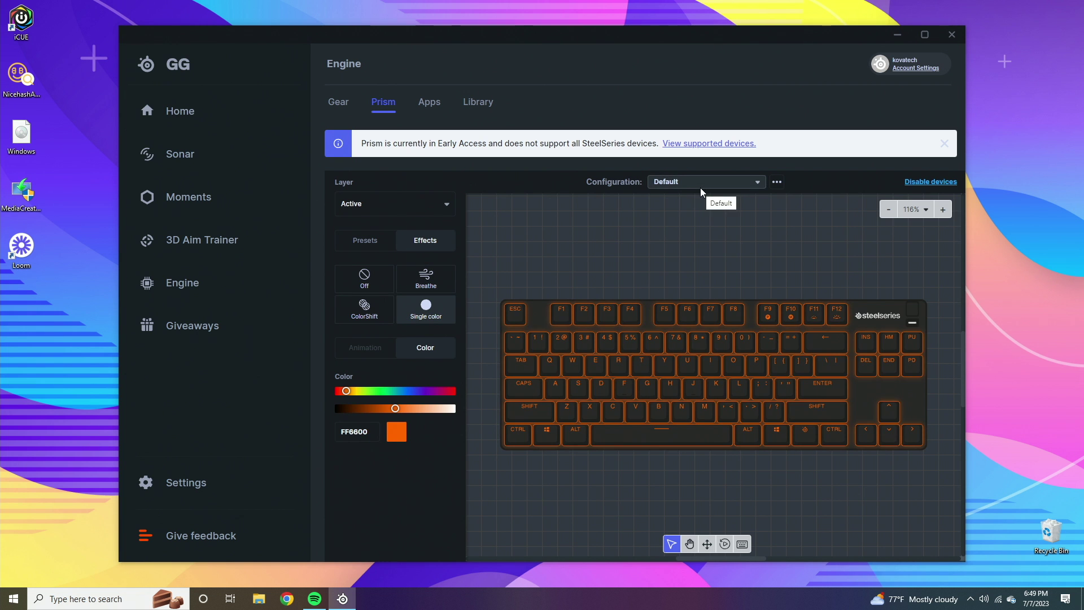
left_click(702, 186)
left_click(713, 177)
Step: Add a new lighting configuration lit in single solid orange FF8000
left_click(777, 183)
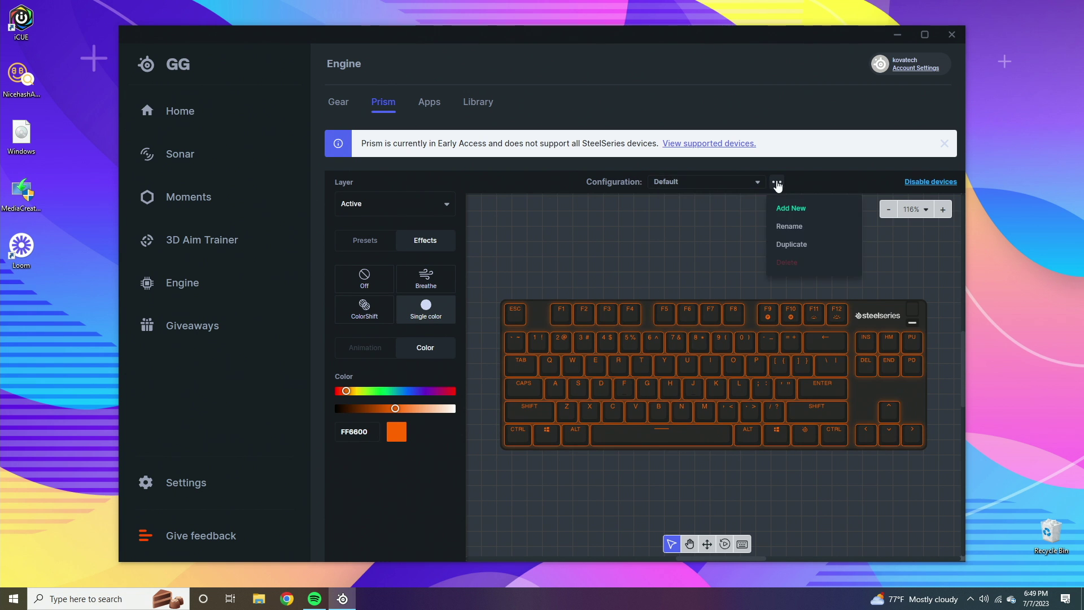
left_click(804, 211)
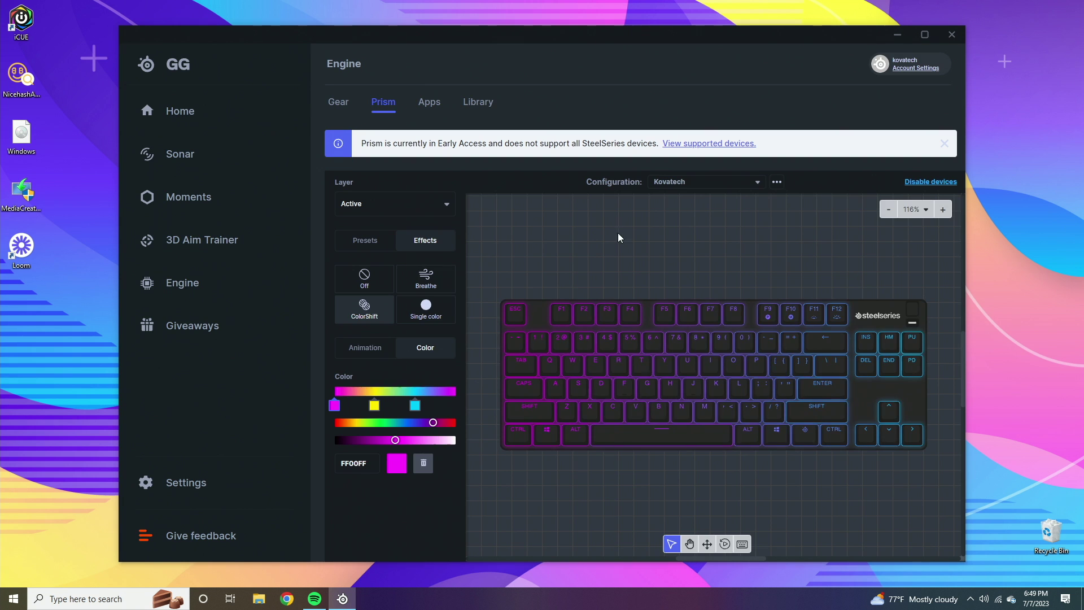
left_click(407, 309)
Step: Compare the blue Default configuration with the new orange configuration
left_click(701, 183)
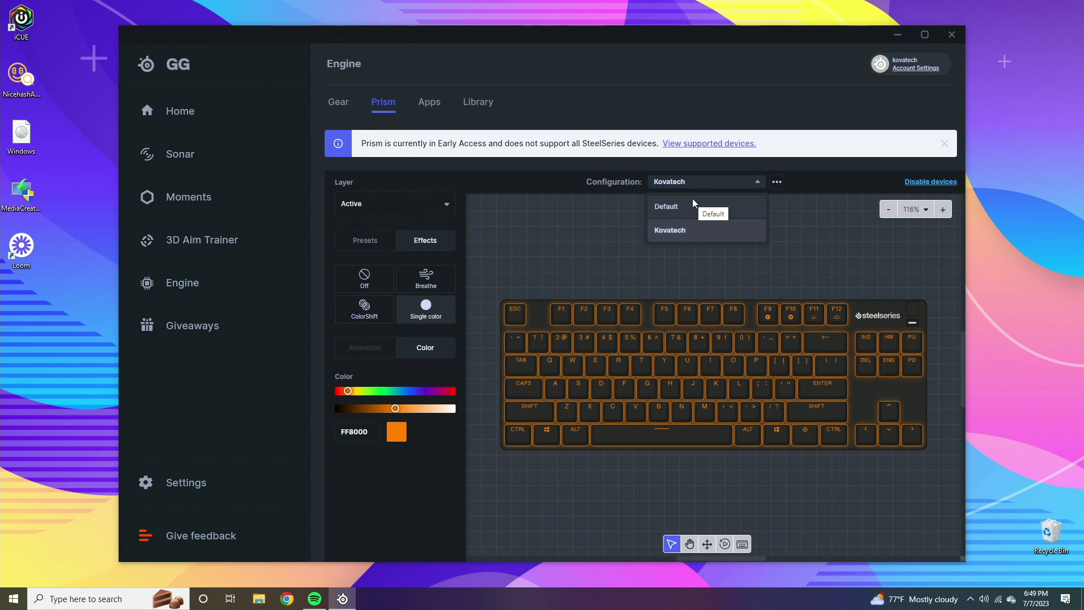
left_click(690, 204)
left_click(706, 181)
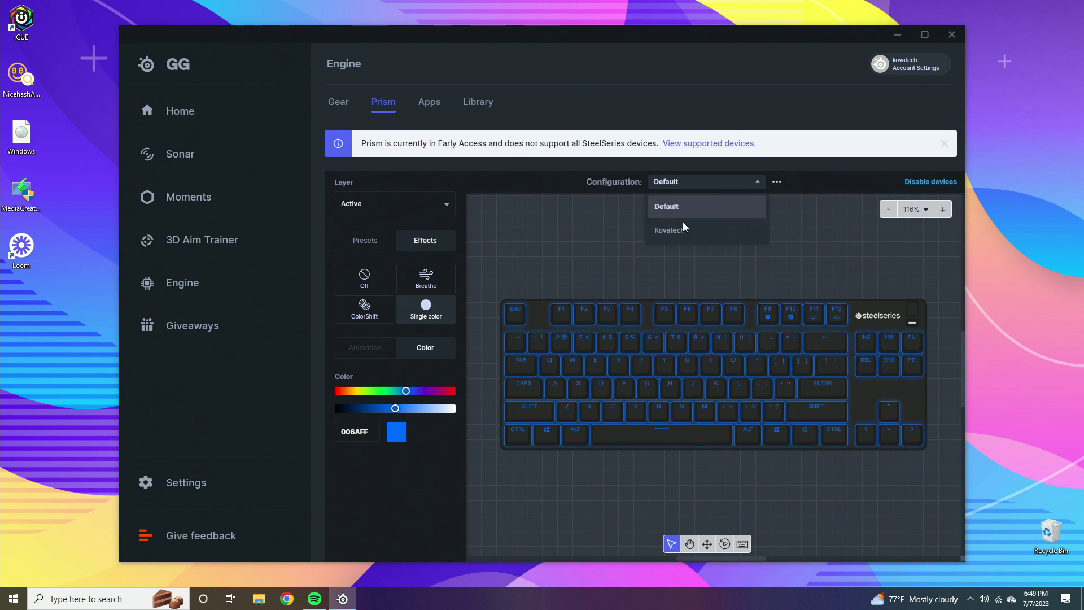
left_click(681, 228)
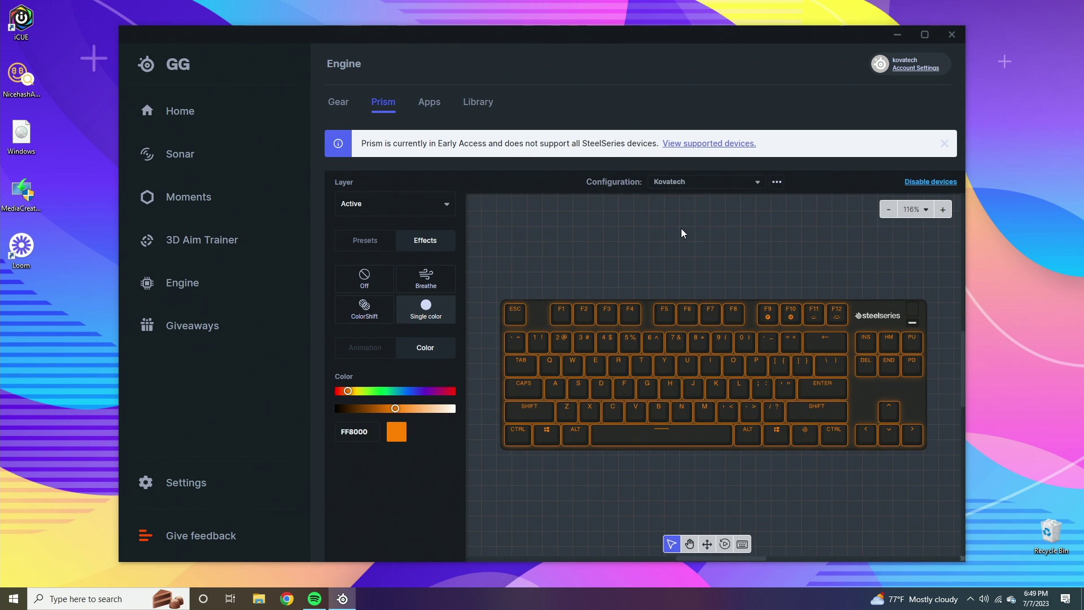
left_click(701, 183)
Step: Open the Apex 9 TKL device settings from the Gear overview
left_click(339, 104)
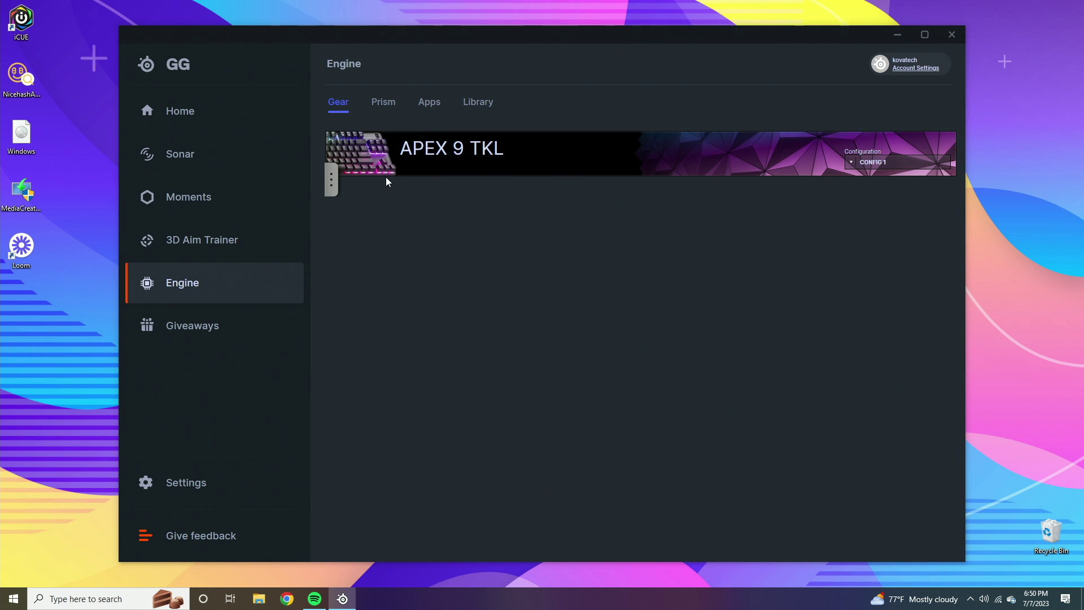
left_click(543, 159)
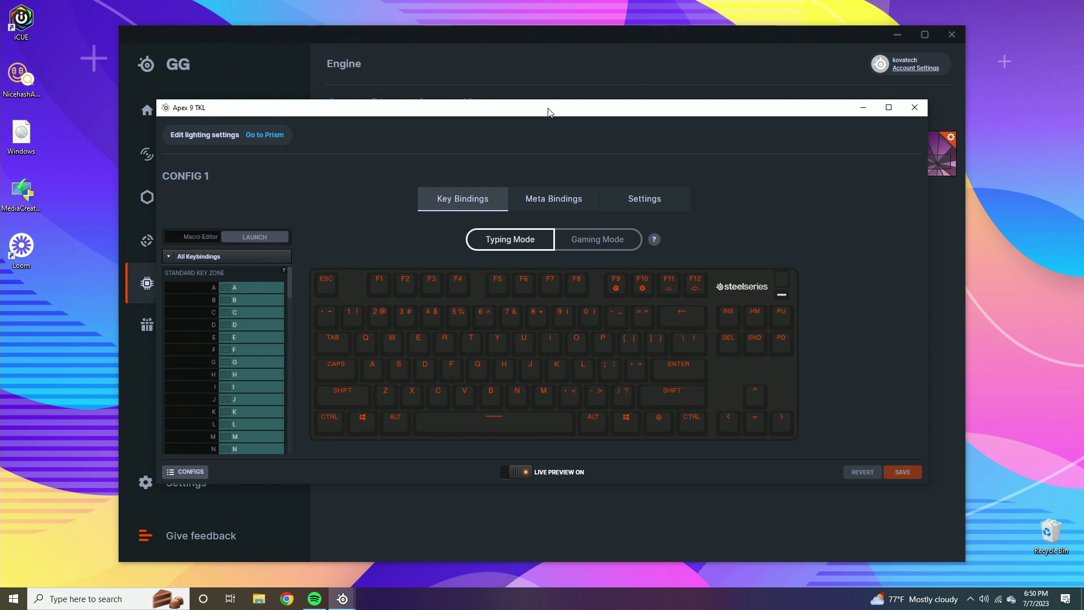
left_click_drag(550, 112, 565, 109)
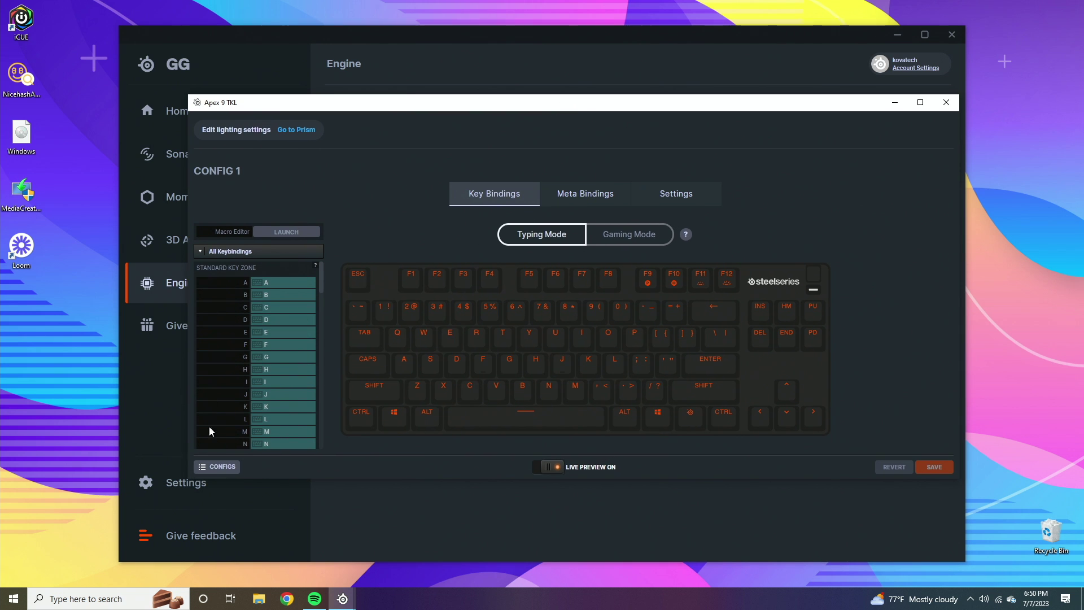
Step: Cycle through on-board profiles Config 1–5 and settle back on Config 1
left_click(223, 467)
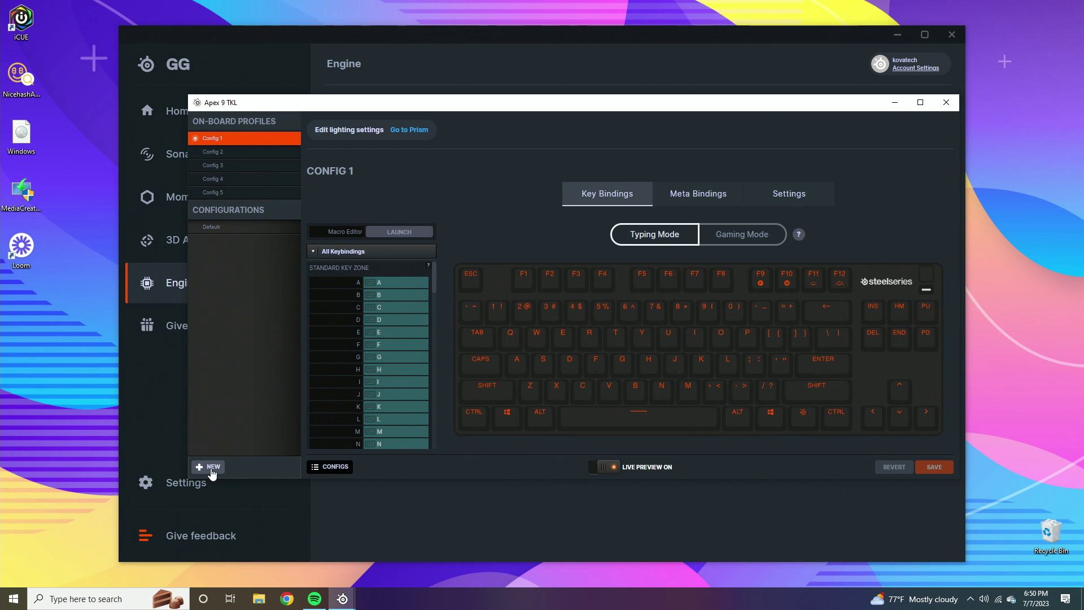
left_click(225, 165)
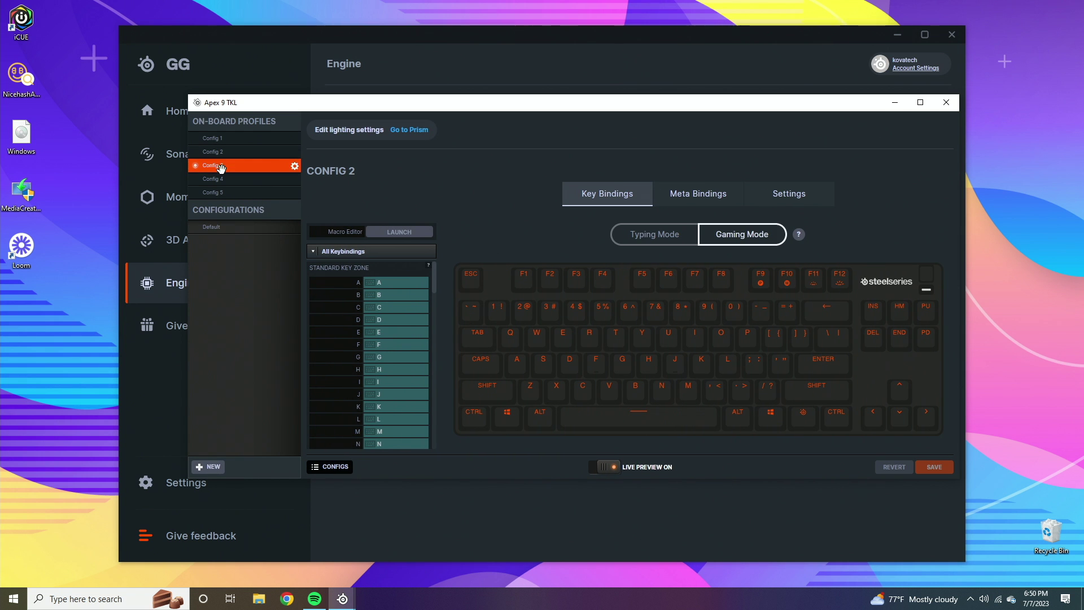
left_click(228, 151)
left_click(230, 138)
left_click(227, 192)
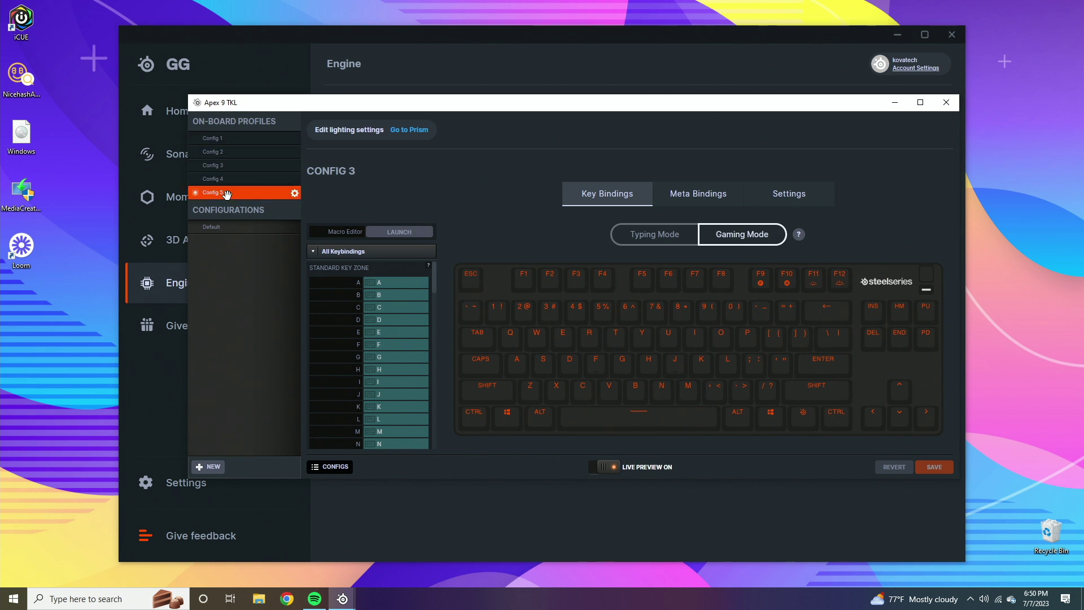
left_click(233, 179)
left_click(230, 151)
left_click(230, 138)
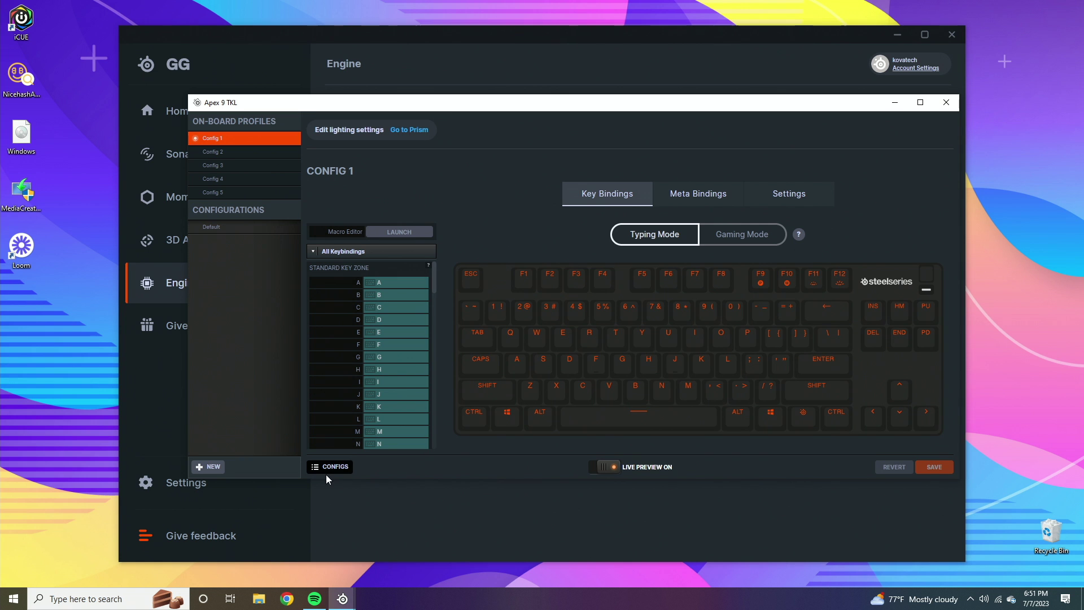
Step: Remap the S key on Config 1's Typing Mode layout to output C, unsaved
left_click(327, 474)
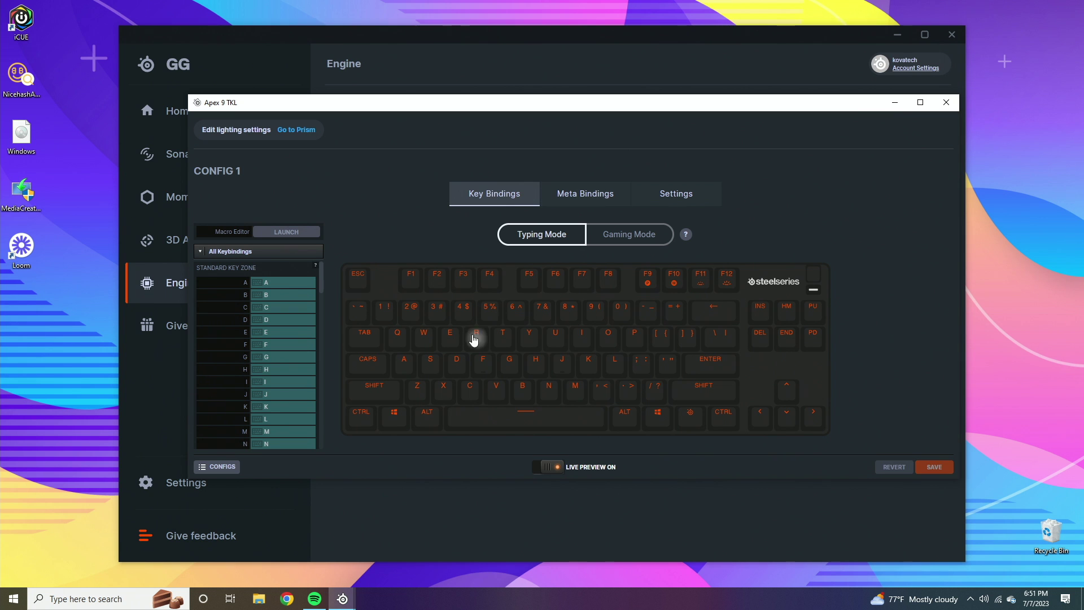
left_click(432, 369)
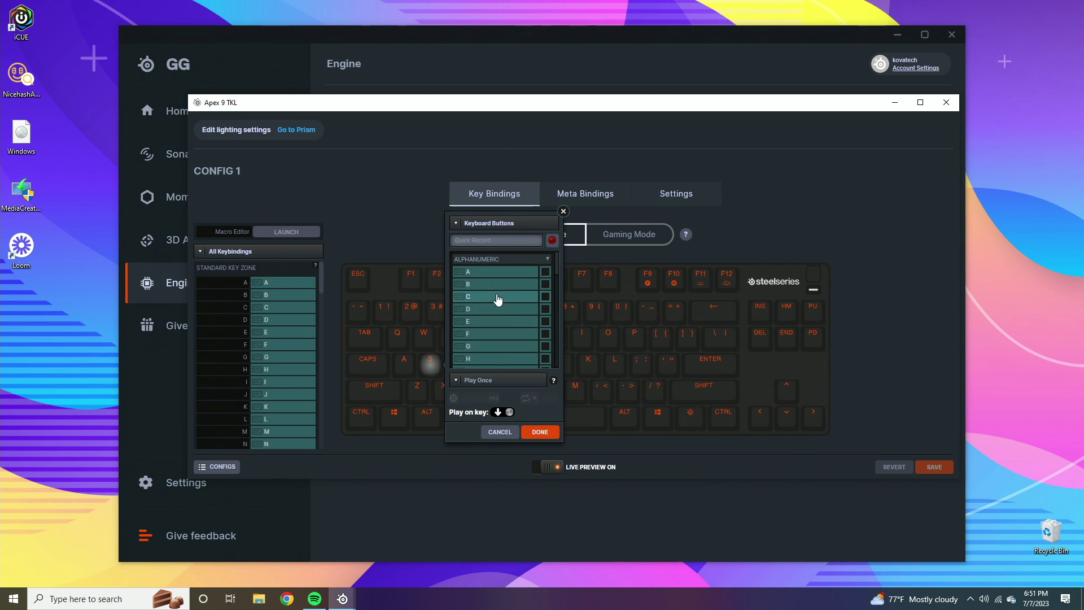
left_click(531, 432)
left_click_drag(462, 394, 441, 359)
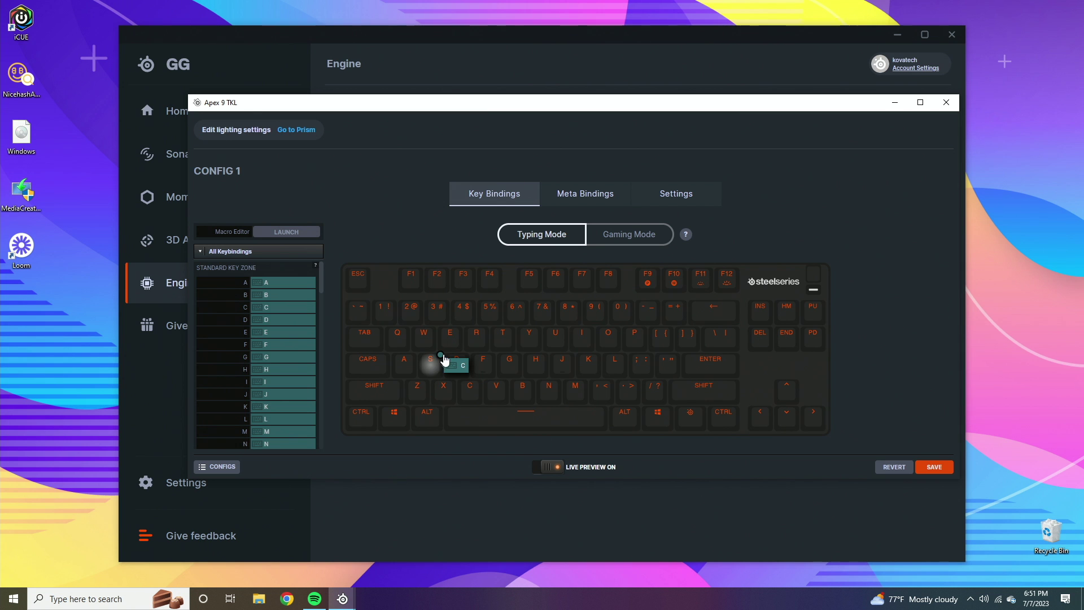
Step: In the S key's Keyboard Buttons list, expand the Editing, Symbols and Typing Mode categories
left_click(444, 360)
scroll(536, 308, "down", 6)
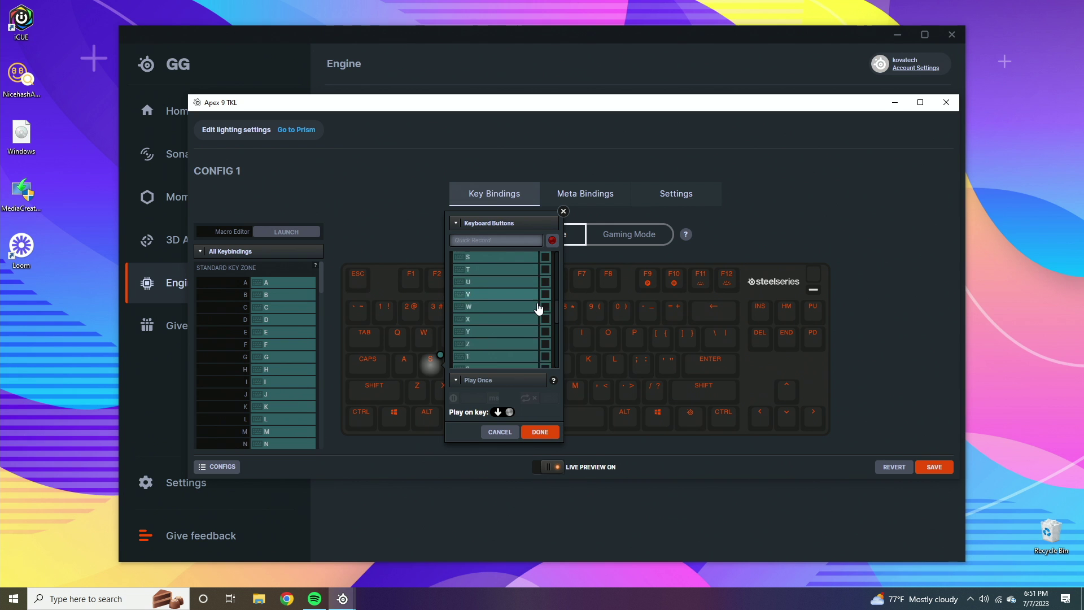
scroll(536, 308, "down", 8)
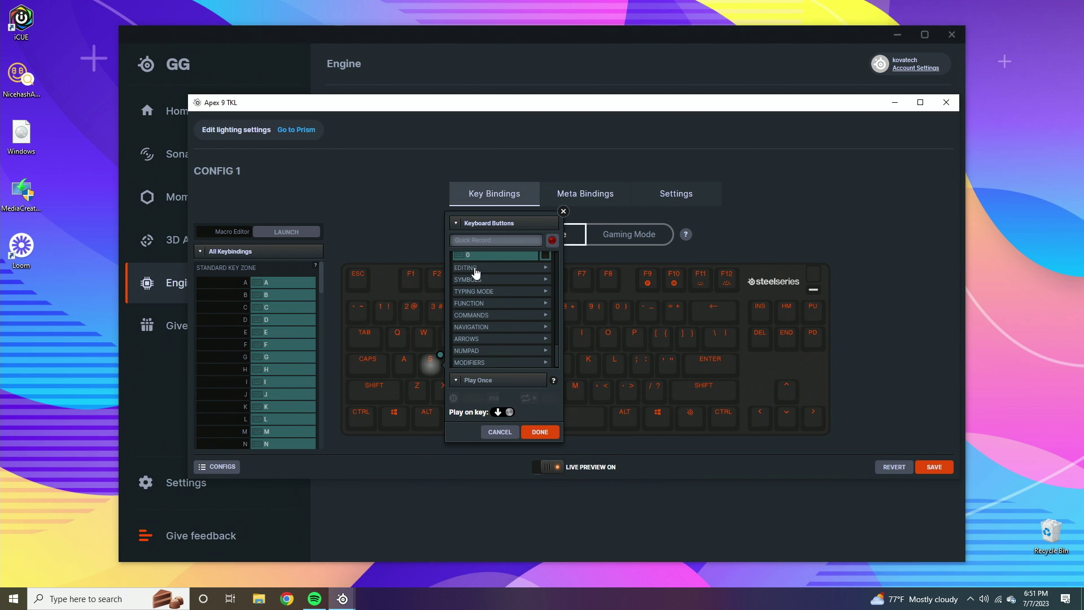
left_click(476, 270)
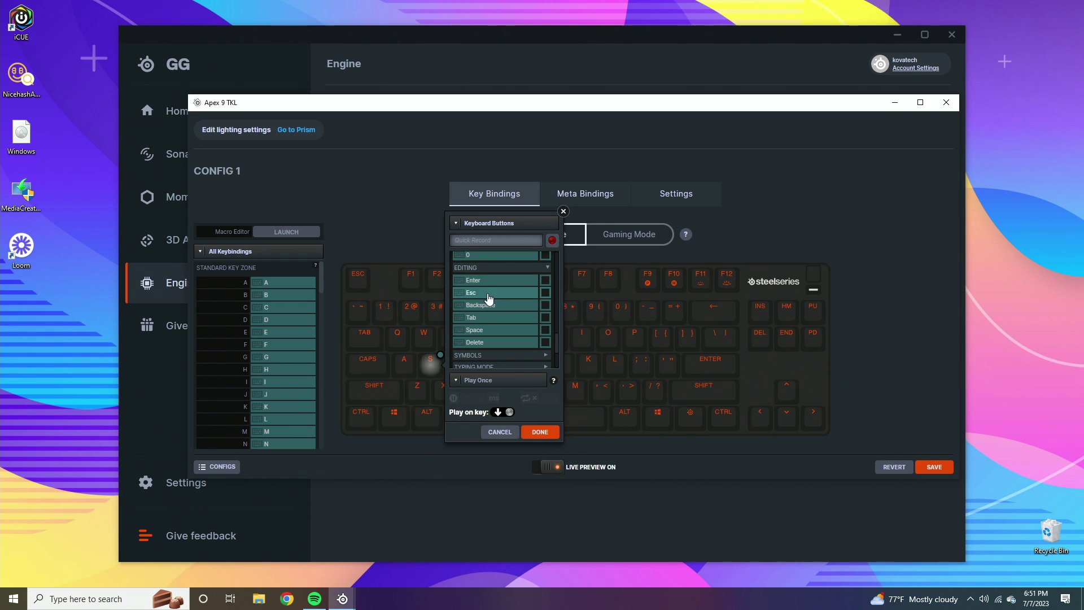
scroll(491, 316, "down", 2)
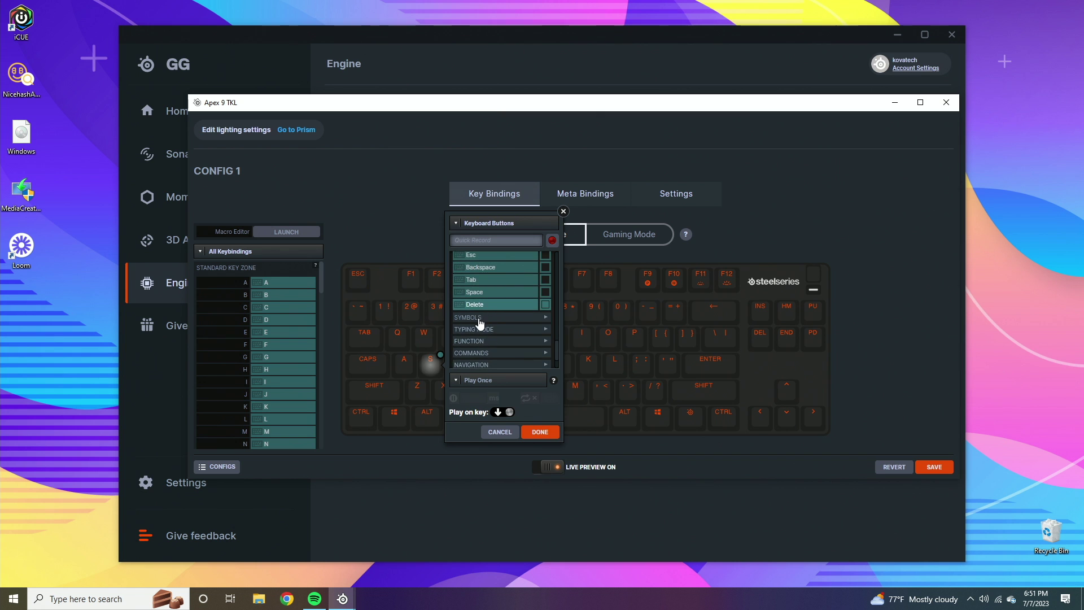
left_click(484, 317)
scroll(483, 316, "down", 3)
left_click(480, 304)
scroll(483, 308, "down", 1)
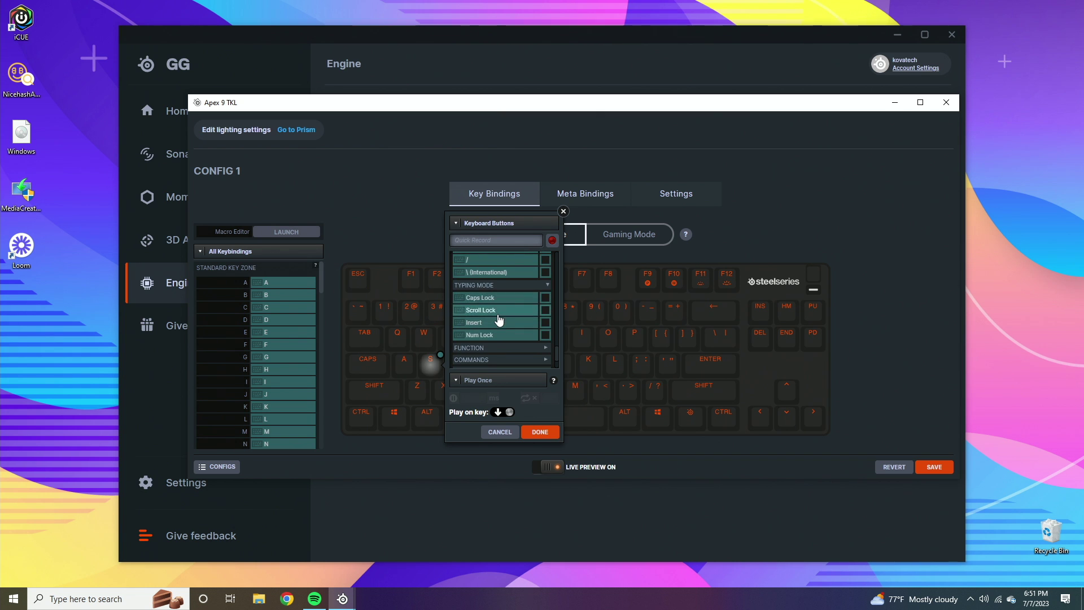
Step: Expand the Function, Arrows, Numpad and Modifiers key categories
left_click(486, 347)
scroll(483, 345, "down", 5)
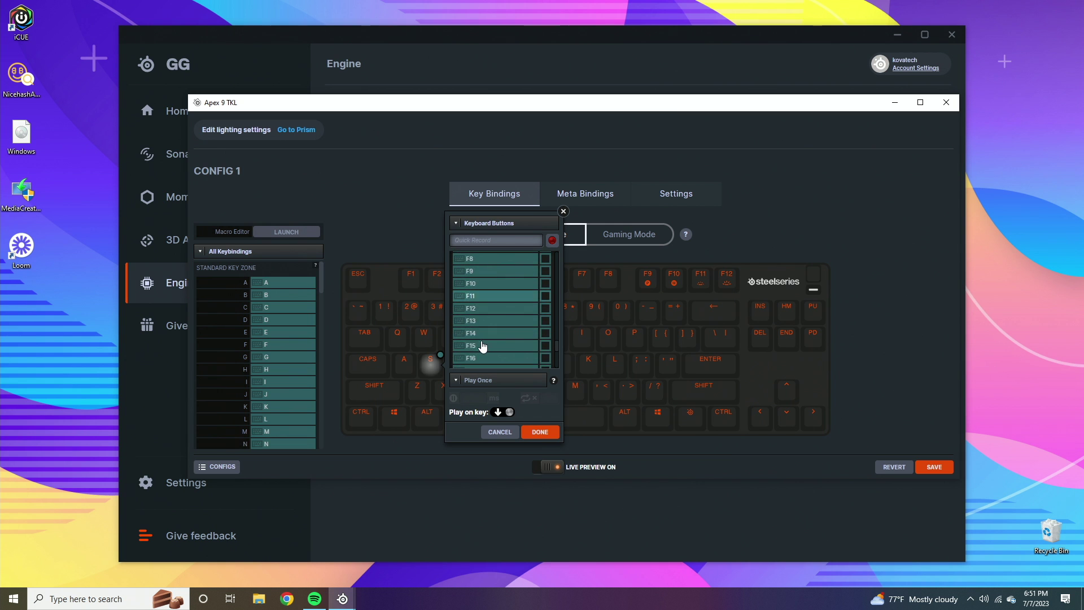
scroll(482, 347, "down", 5)
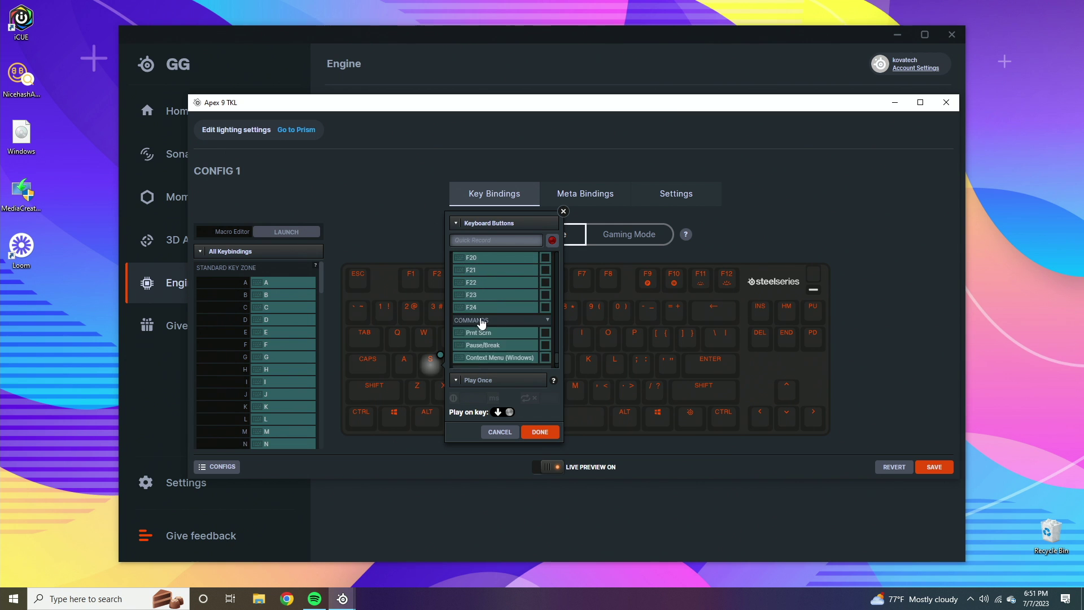
scroll(482, 319, "down", 2)
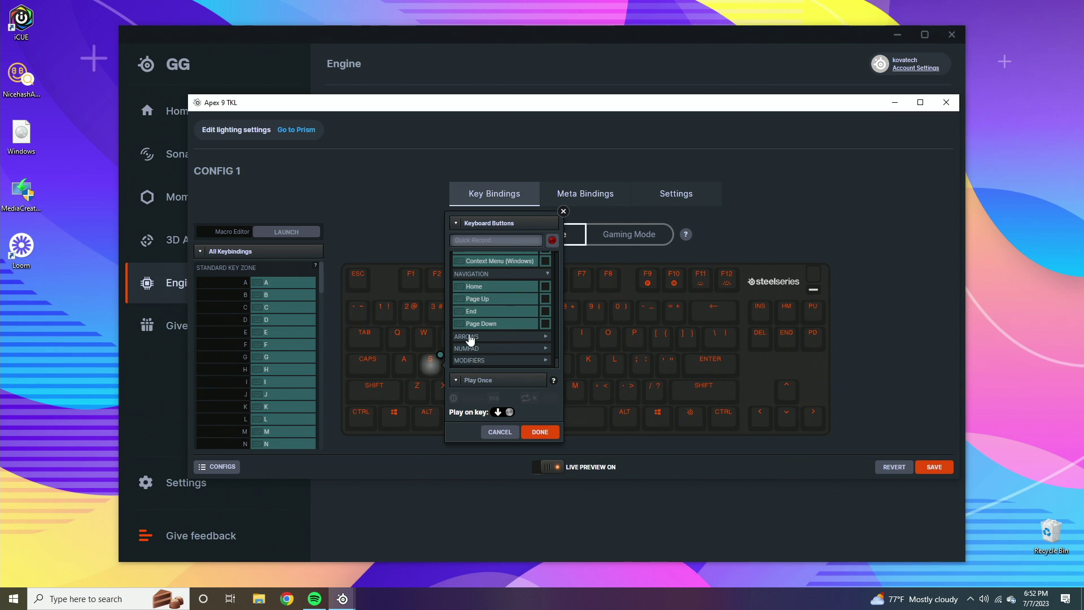
left_click(470, 338)
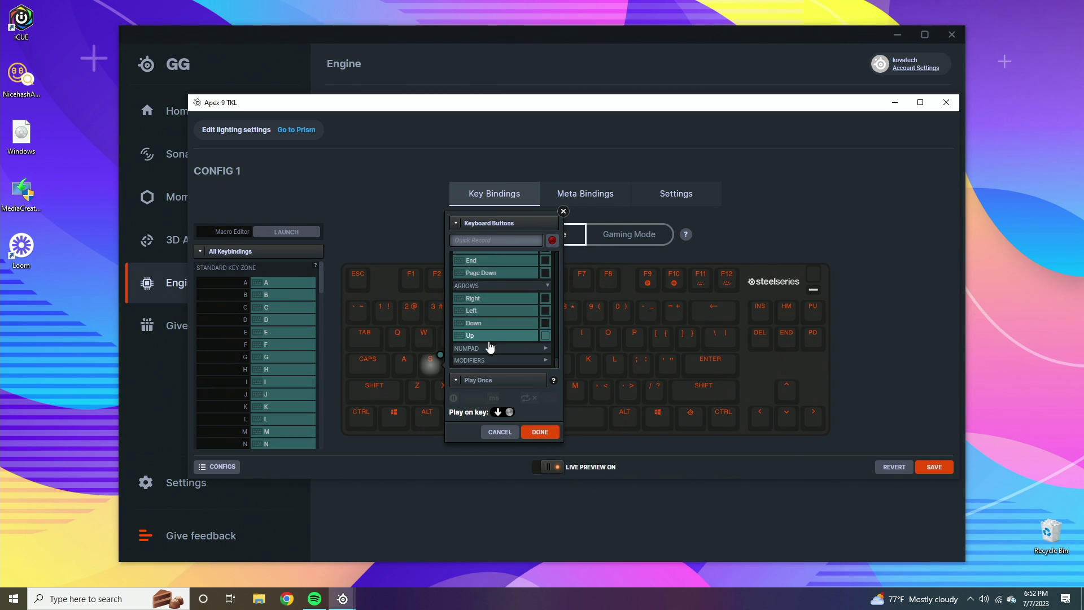
left_click(489, 347)
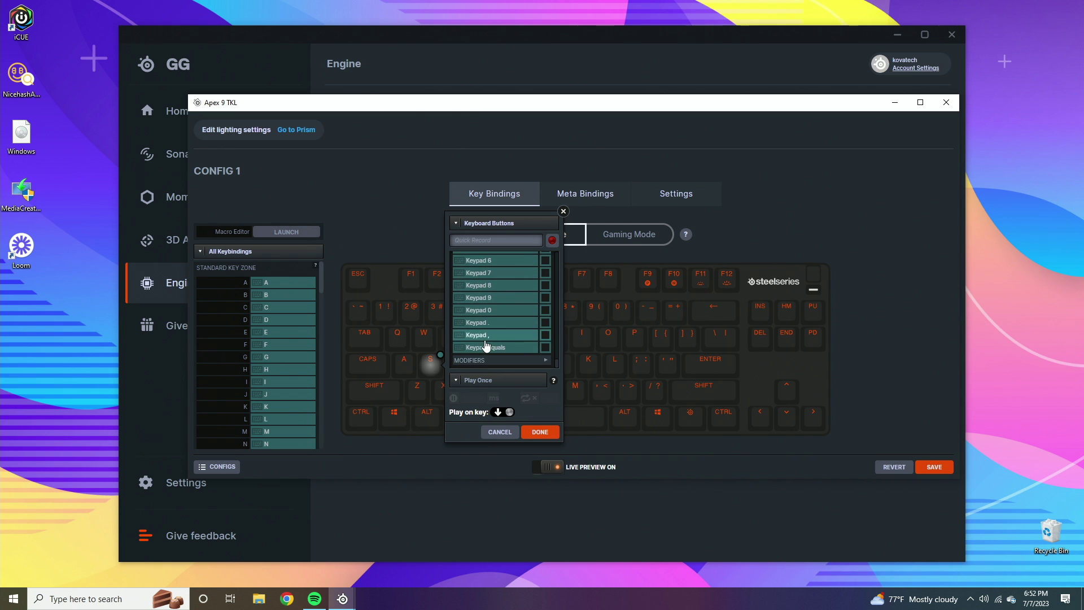
left_click(480, 356)
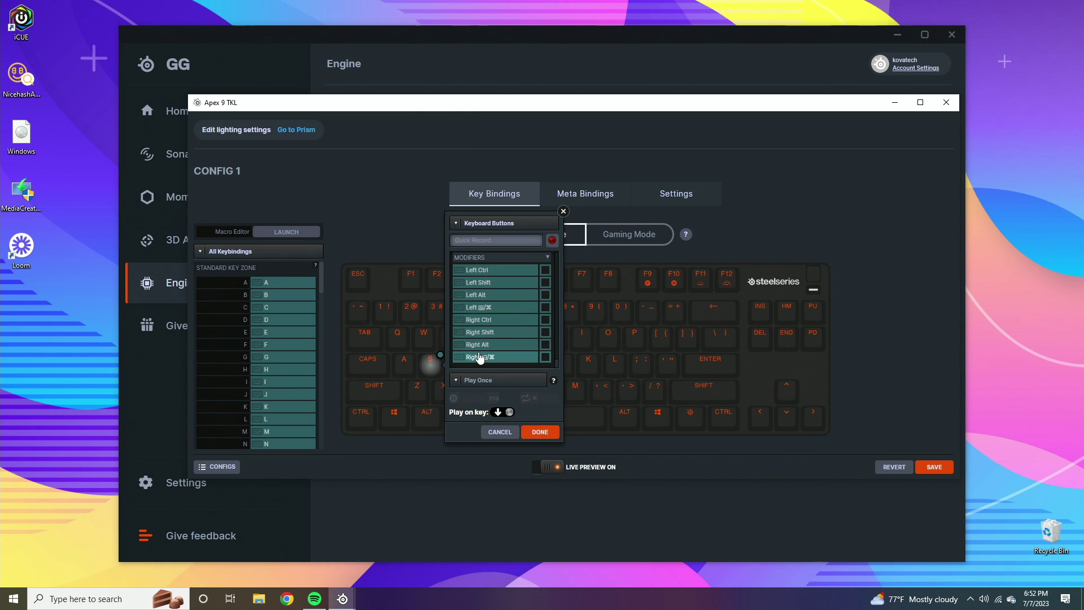
Step: Preview the Media Buttons, Device Functions and Mouse Buttons binding types for the S key
left_click(488, 225)
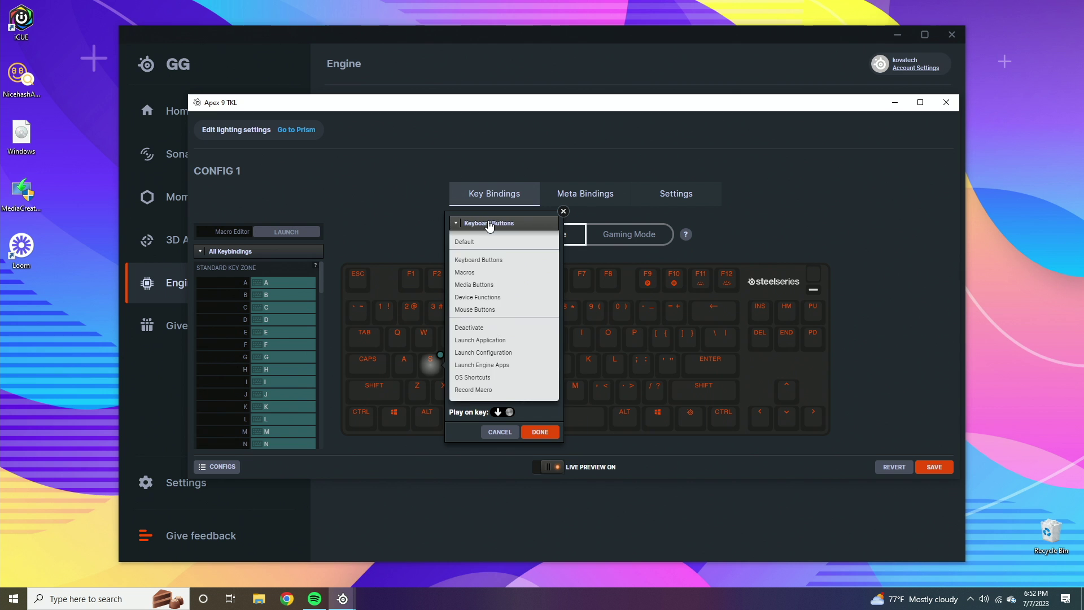
left_click(489, 226)
left_click(513, 224)
left_click(499, 285)
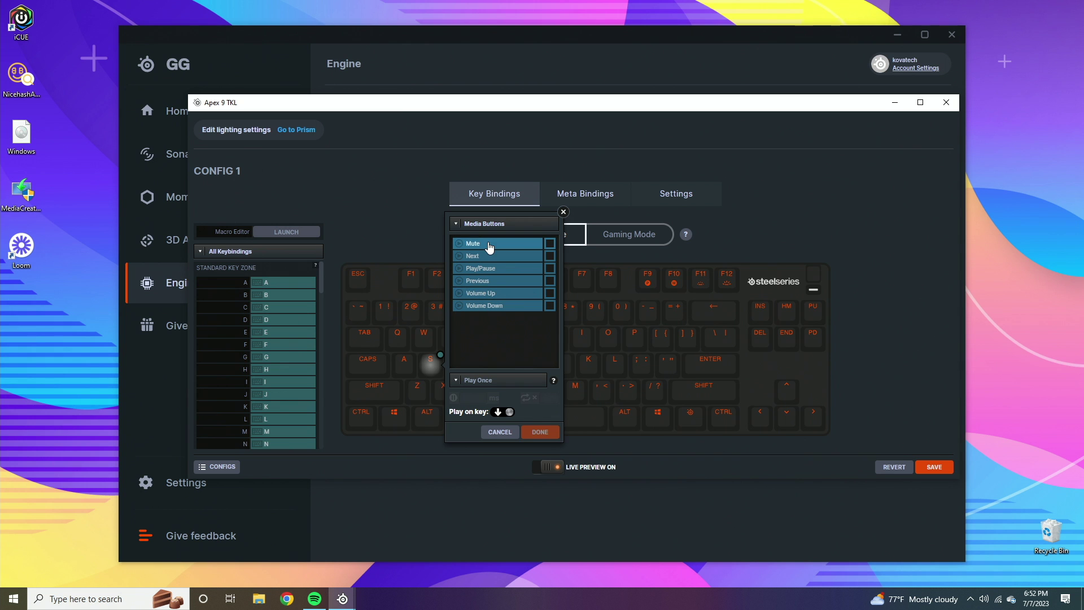
left_click(513, 224)
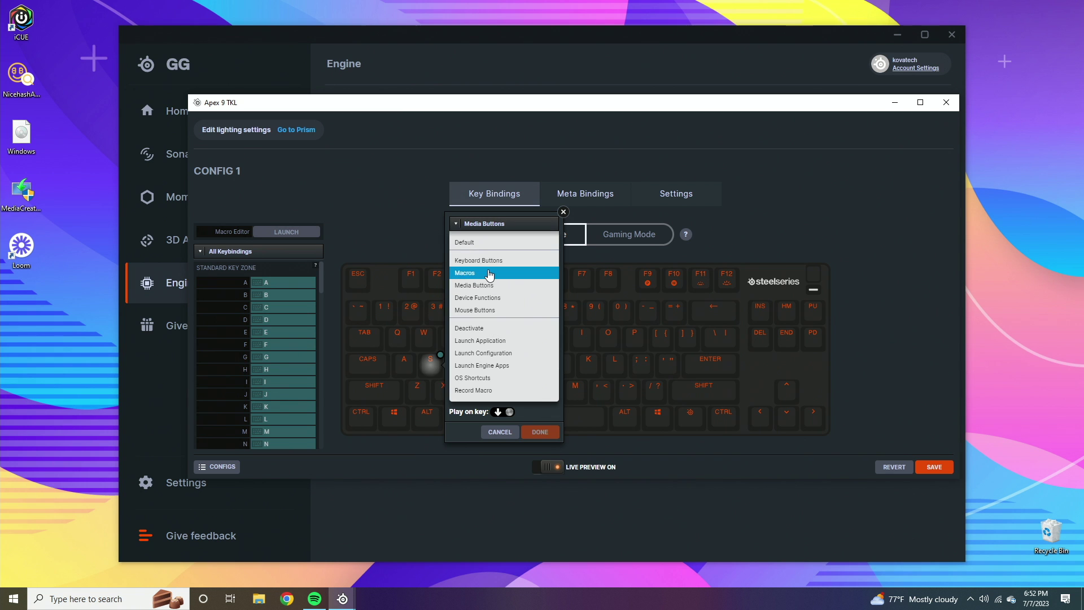
left_click(490, 300)
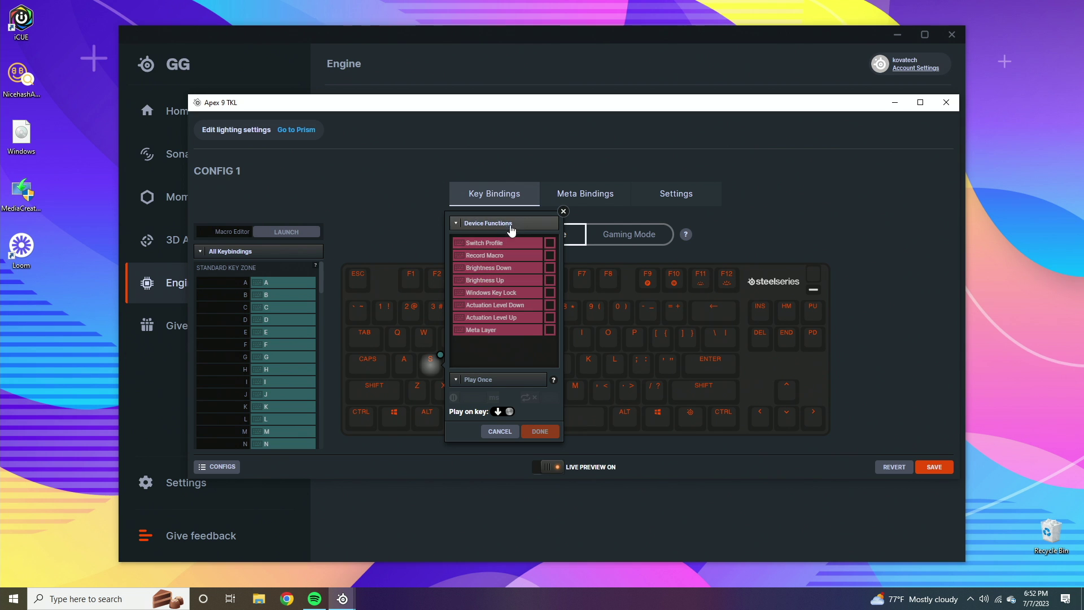
left_click(511, 223)
left_click(498, 313)
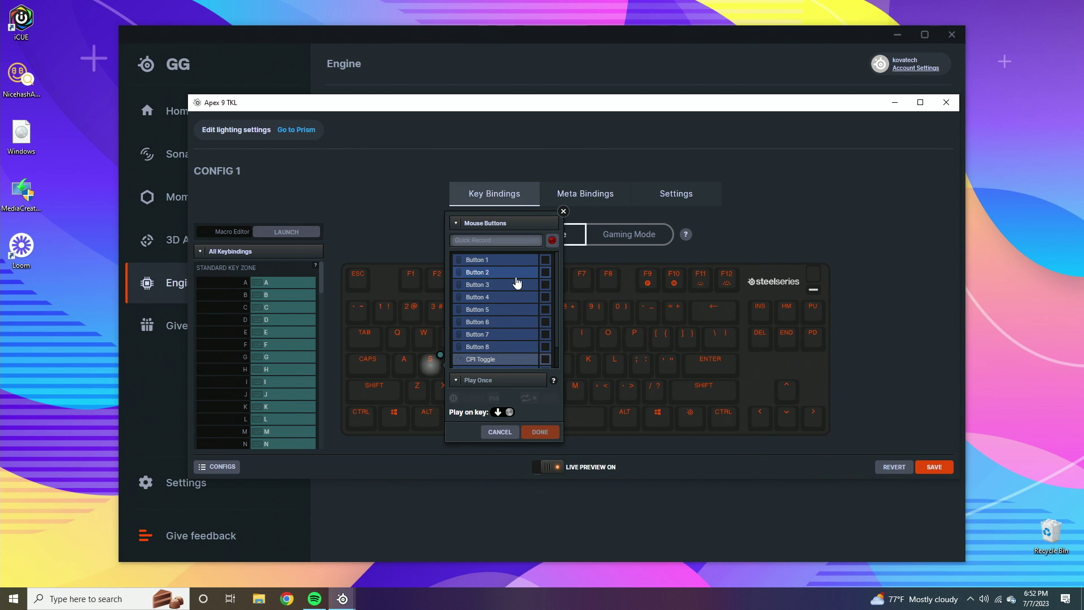
Step: Set the S key to Deactivate and confirm with DONE
left_click(514, 225)
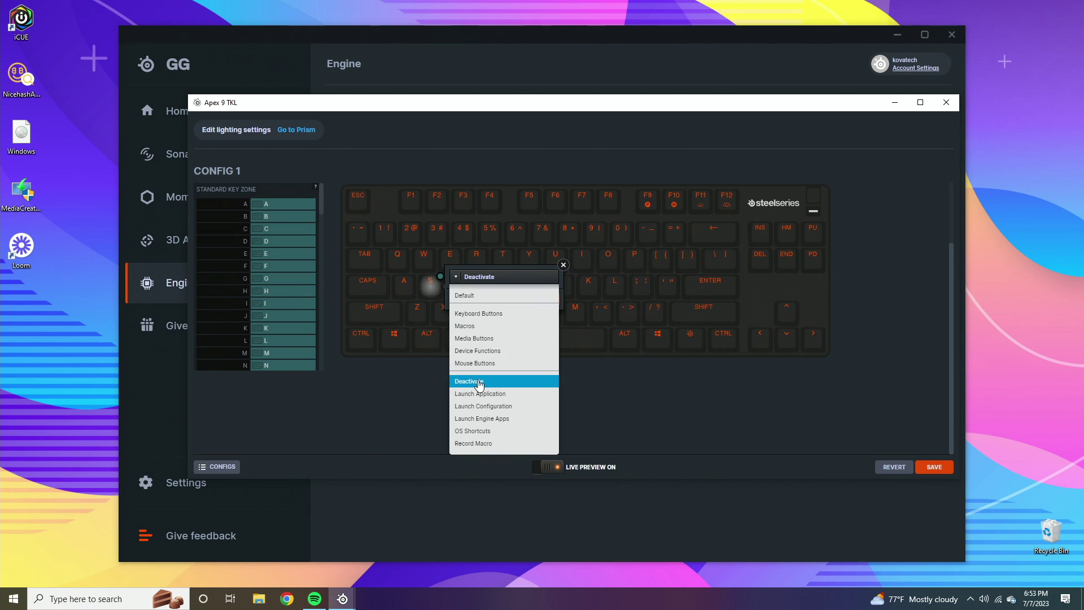
left_click(480, 382)
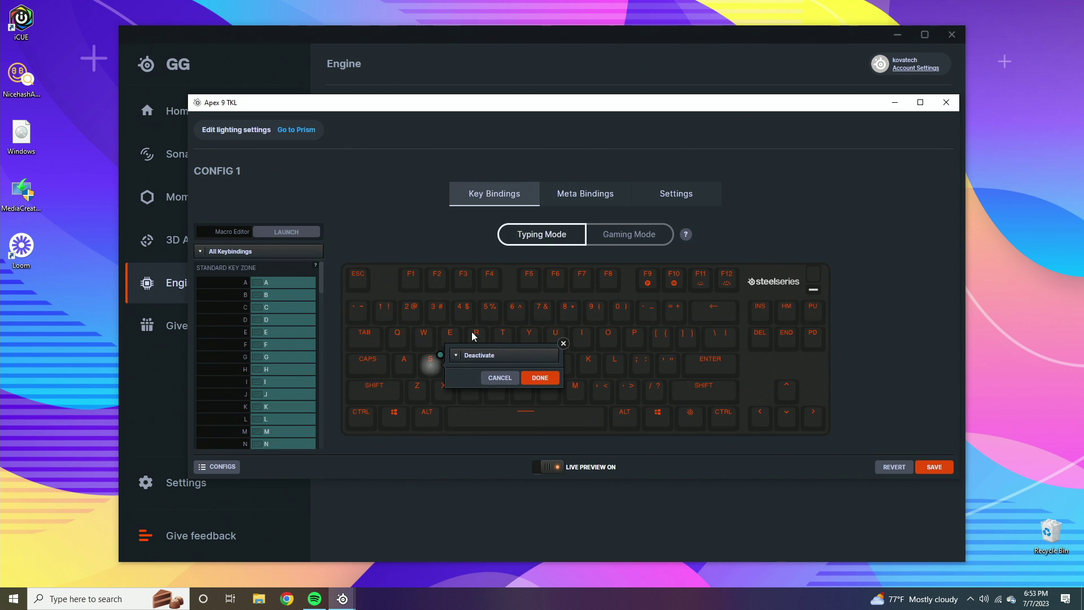
left_click(540, 377)
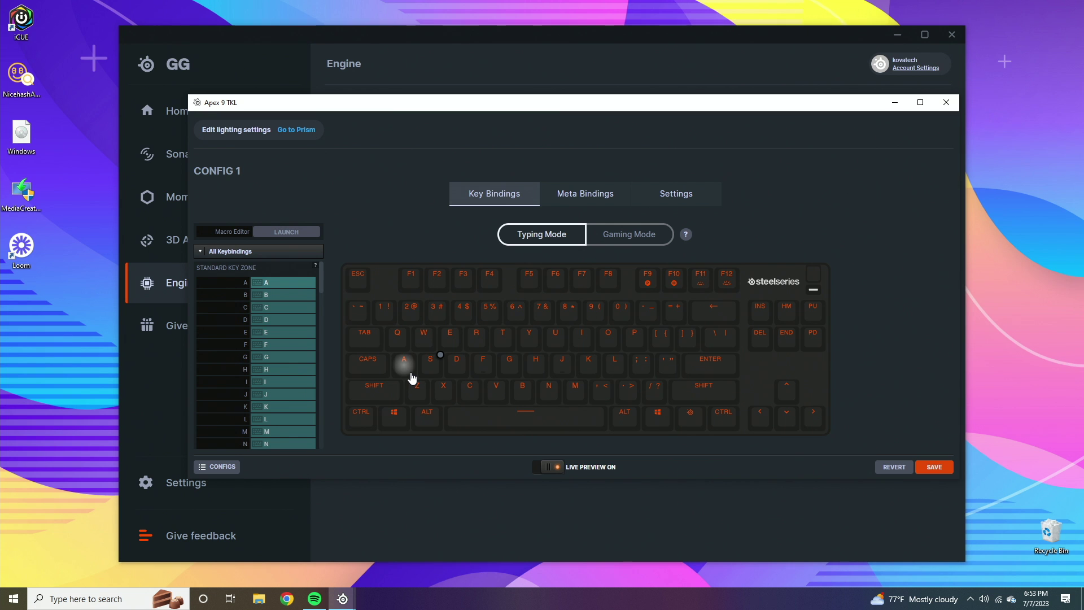
Step: Try binding S to Launch Application, then cancel the file browser
left_click(430, 362)
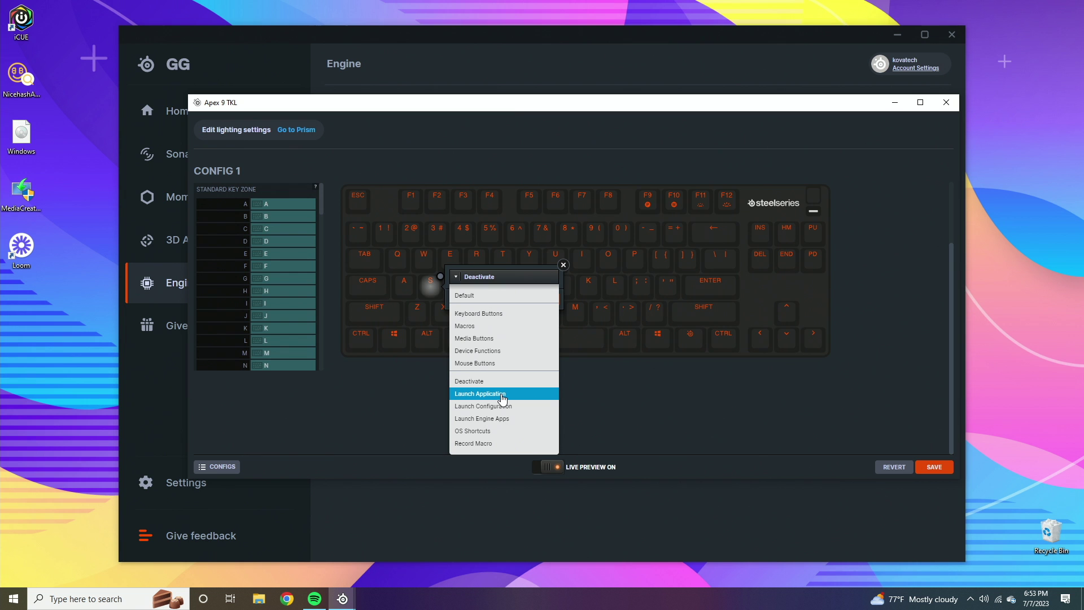
left_click(506, 394)
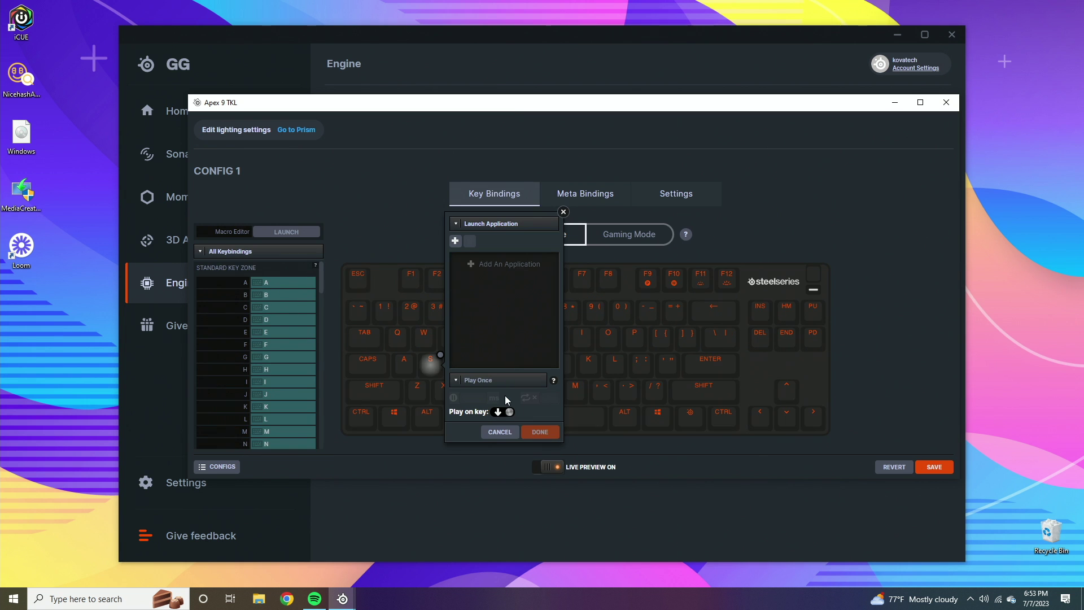
left_click(494, 266)
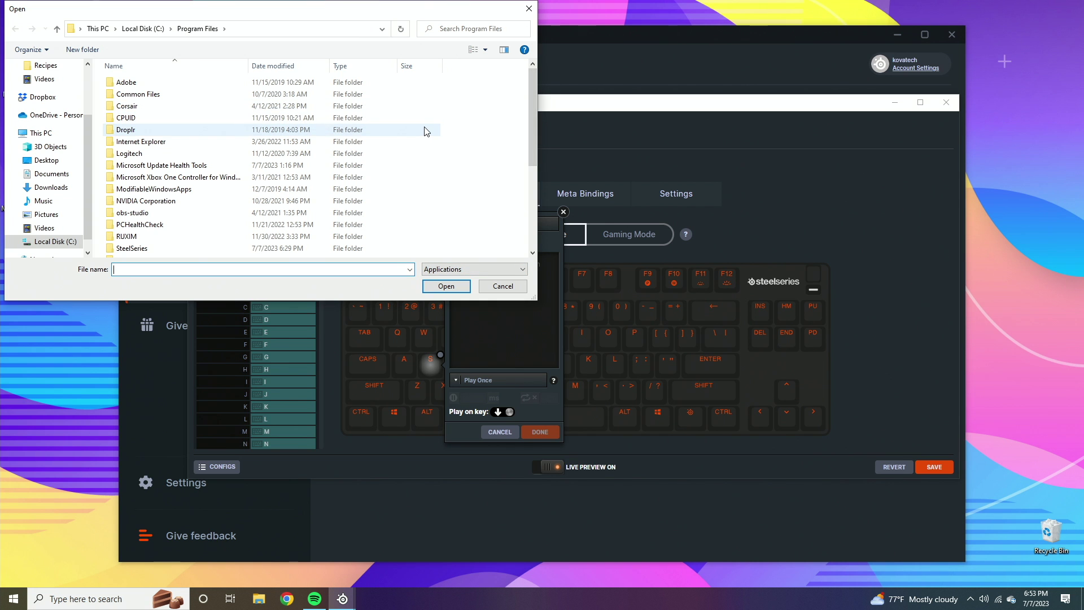
left_click(502, 285)
Step: Bind S to Launch Configuration using the custom Prism Lighting configuration
left_click(496, 352)
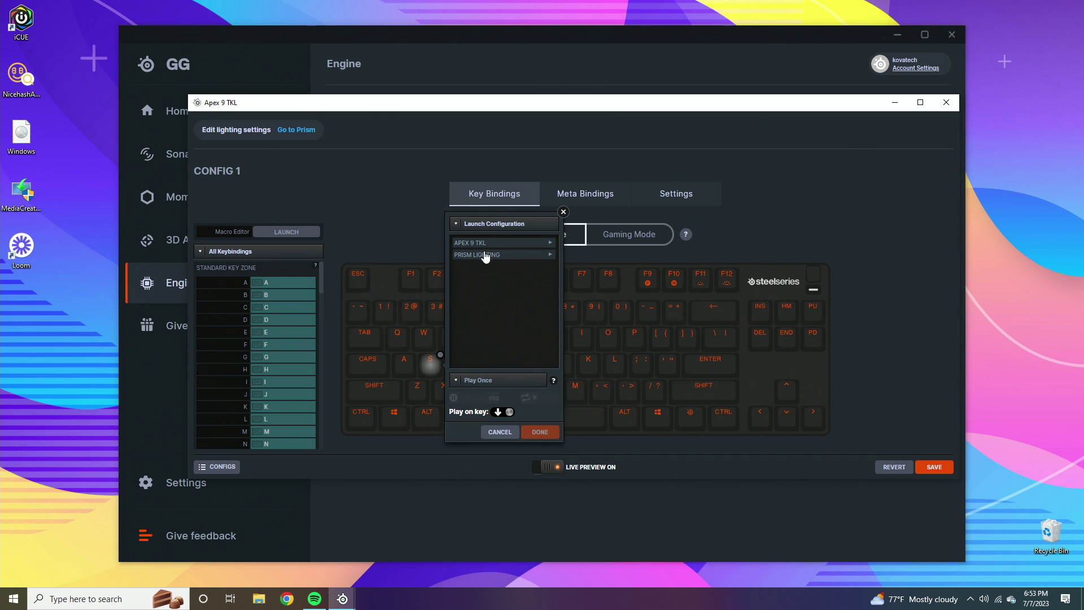
left_click(492, 243)
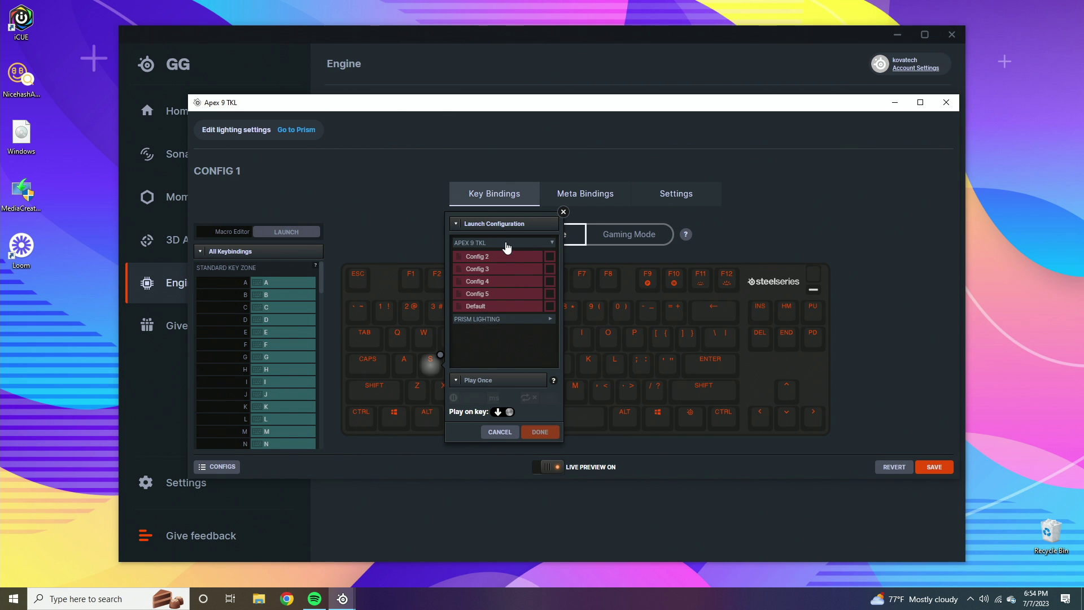
left_click(500, 247)
left_click(496, 254)
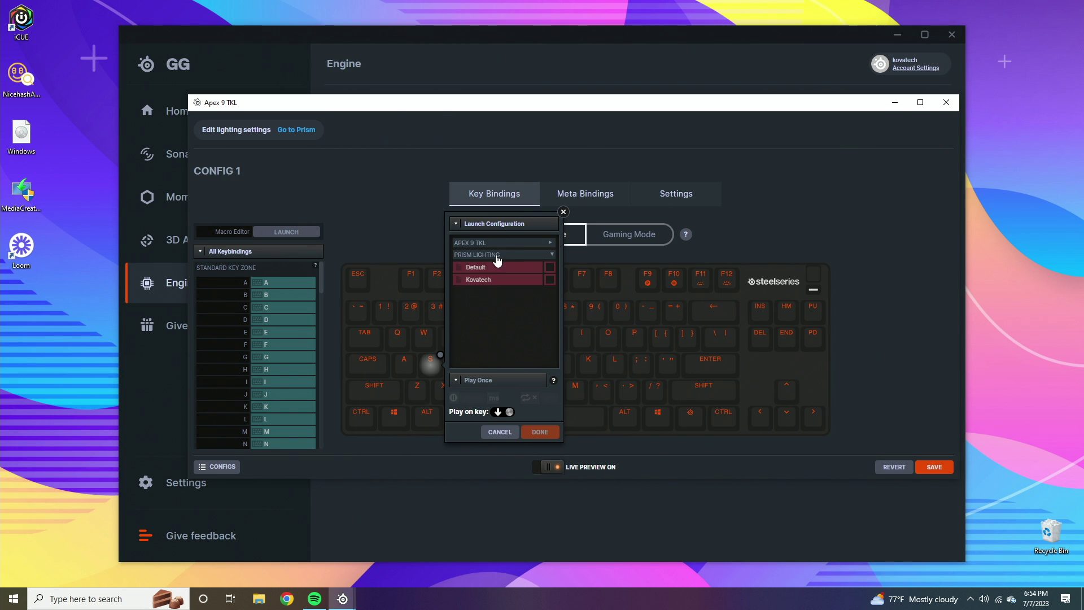
left_click(492, 279)
Step: Browse the Launch Engine App options for DOTA 2 and CS:GO
left_click(493, 223)
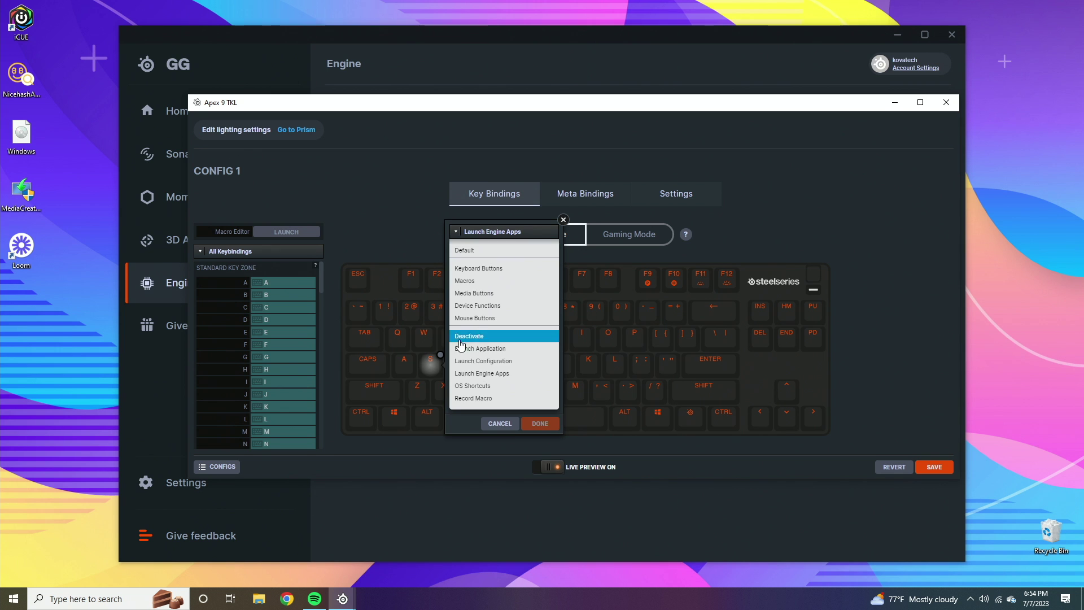
left_click(498, 374)
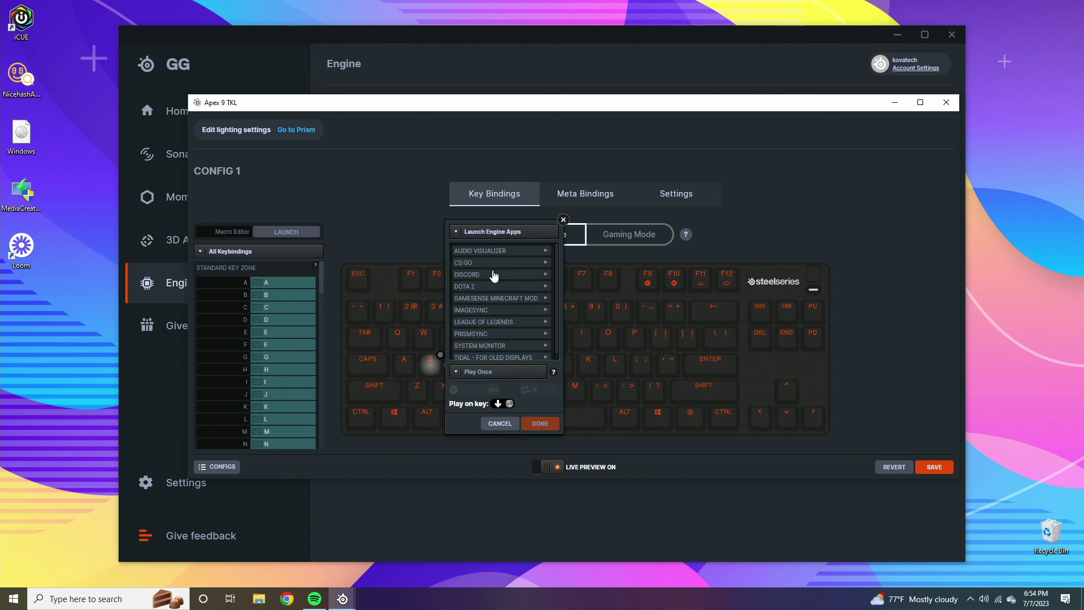
left_click(478, 286)
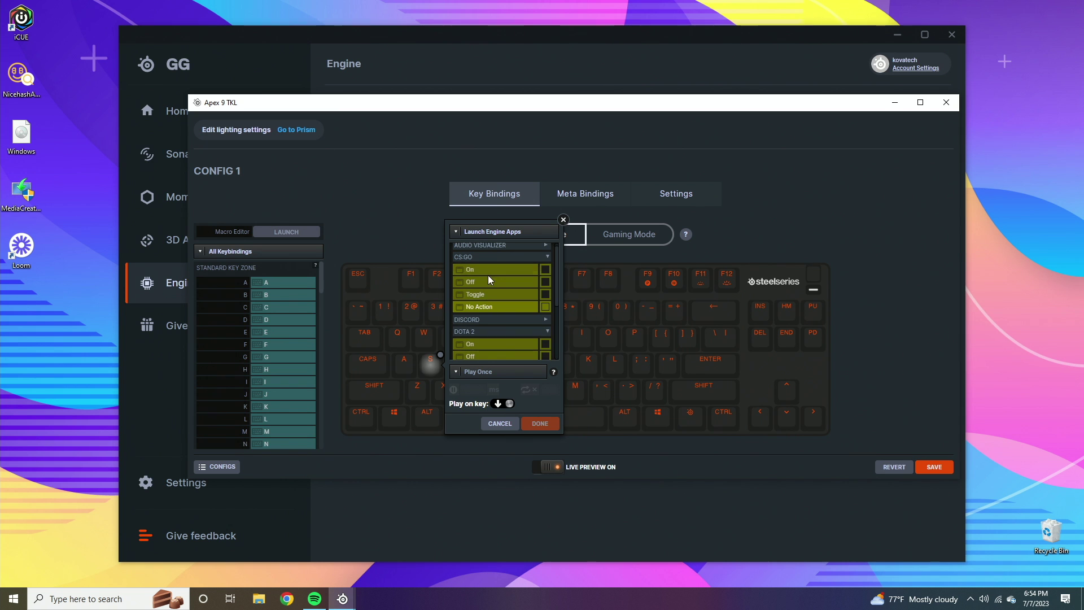
left_click(479, 258)
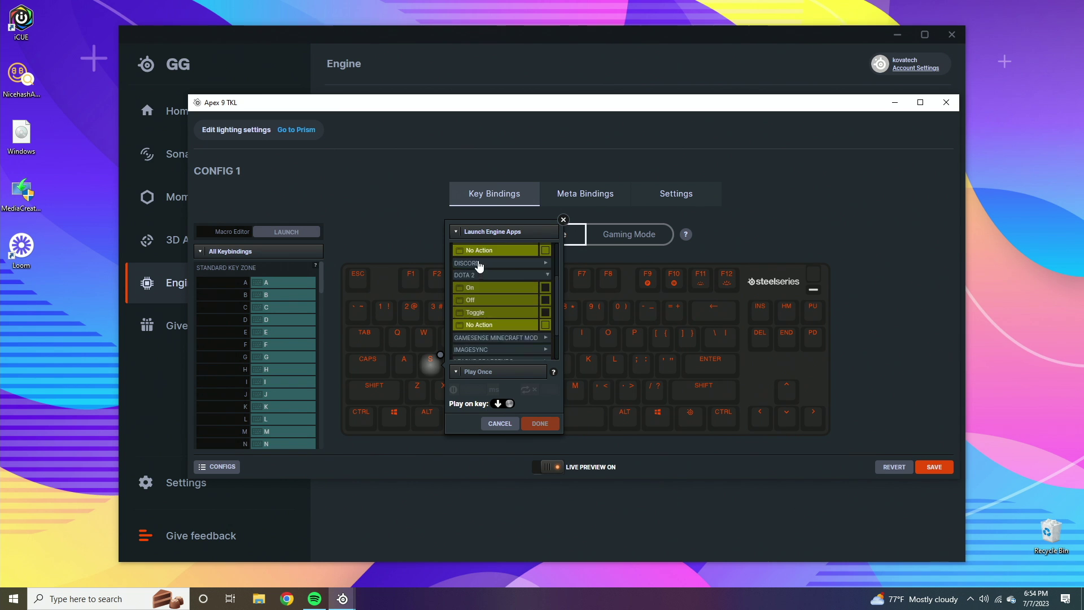
Step: Switch the binding type to OS Shortcuts and expand the Common shortcuts
left_click(488, 232)
left_click(477, 386)
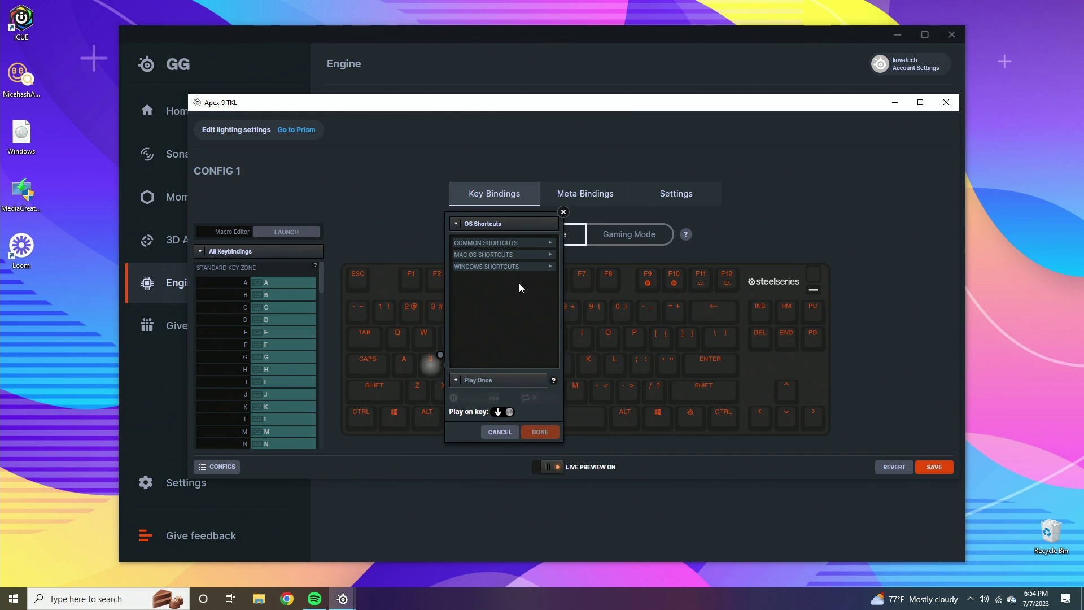
left_click(501, 244)
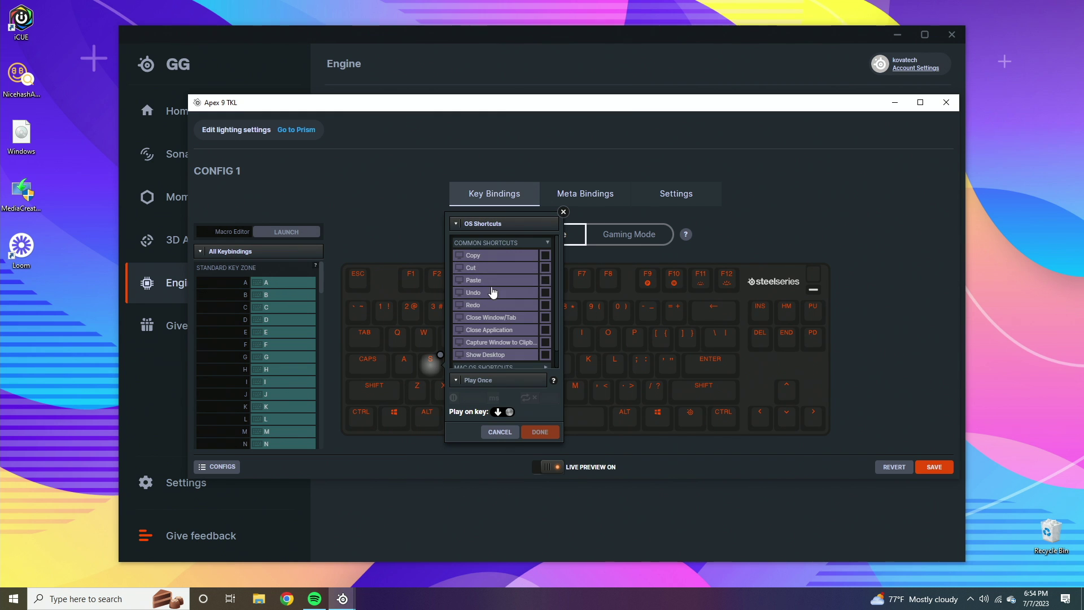
scroll(495, 272, "down", 1)
left_click(495, 232)
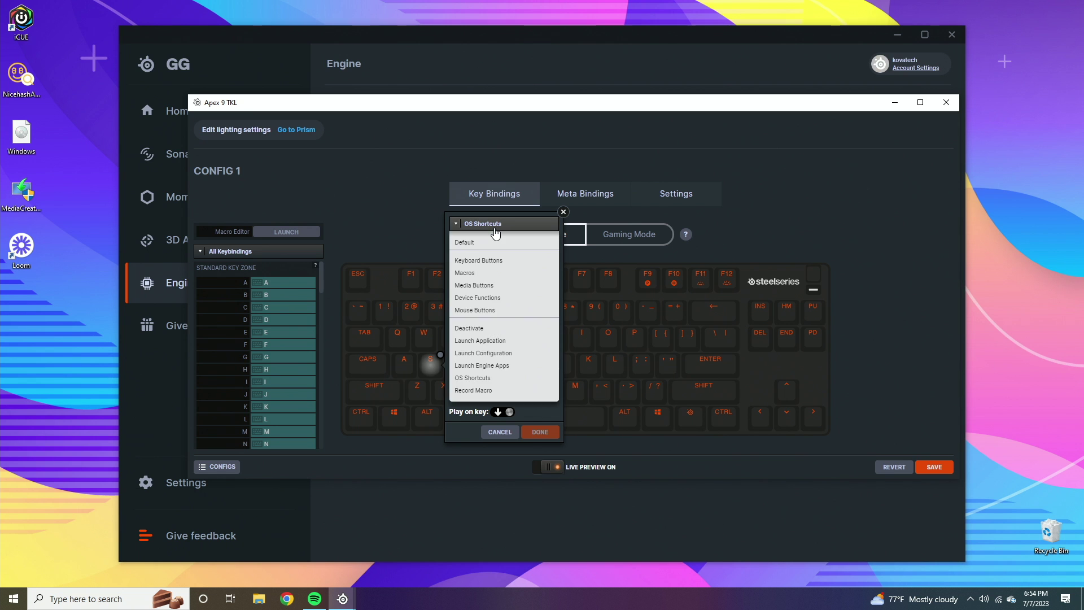
left_click(496, 227)
Step: Scroll through the Mac and Windows shortcut lists, then close the popup unassigned
scroll(488, 298, "down", 1)
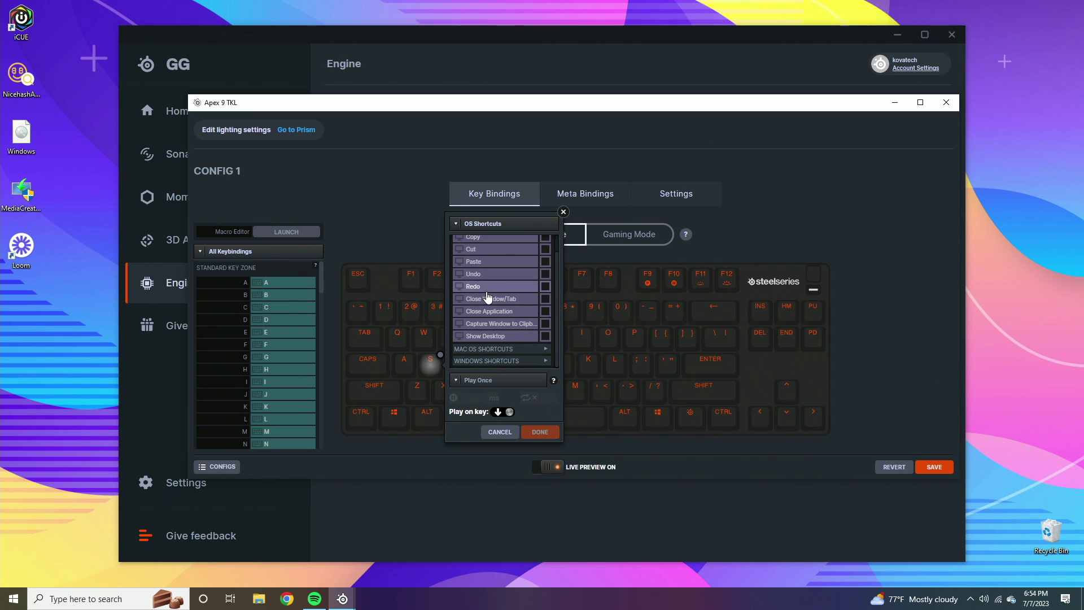
scroll(479, 353, "down", 4)
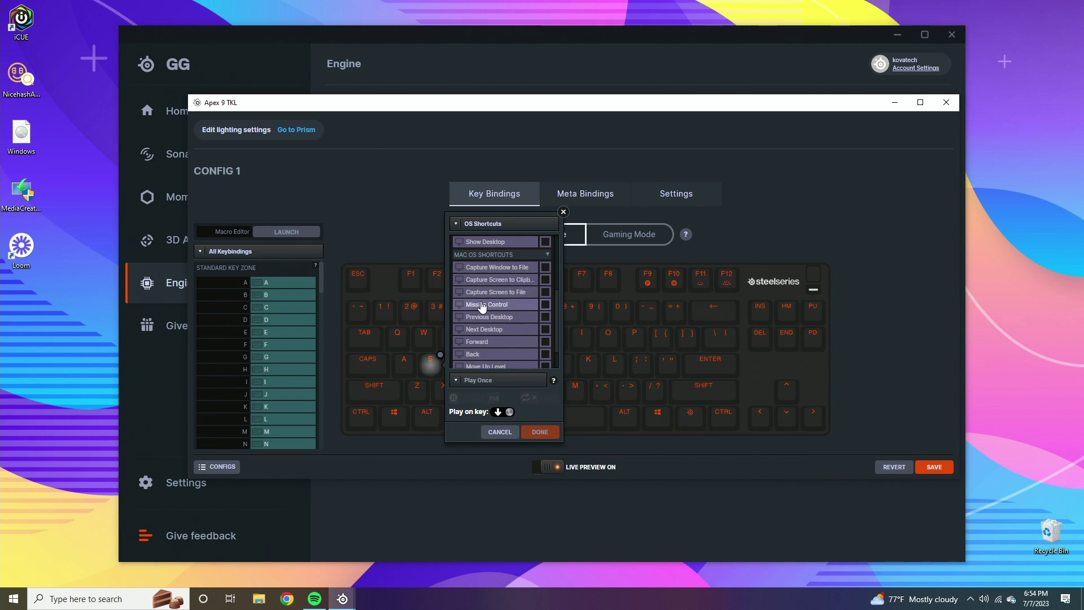
scroll(496, 288, "down", 5)
scroll(495, 288, "down", 1)
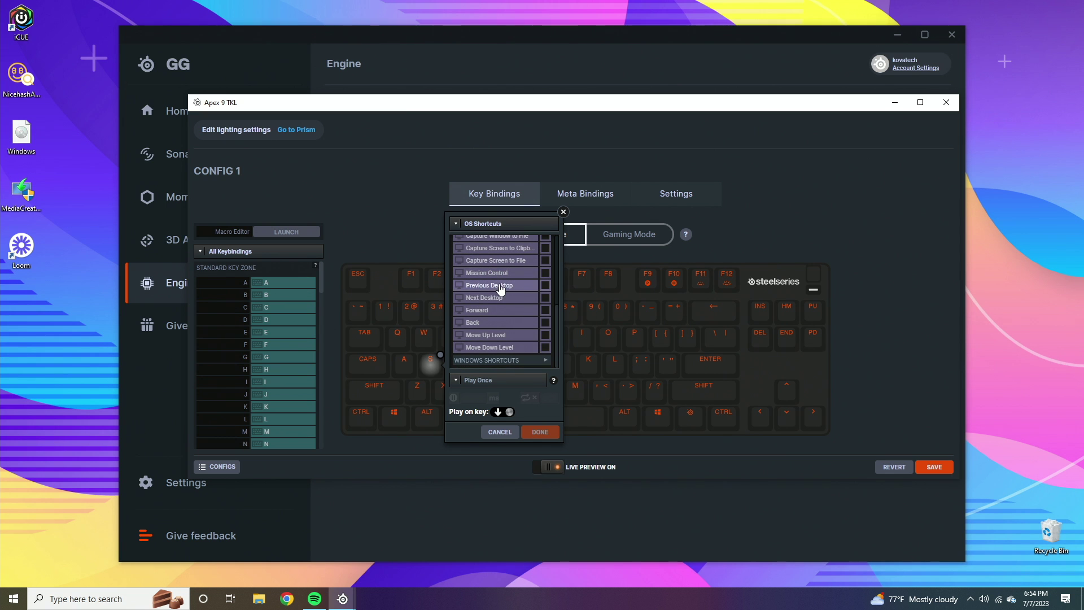
scroll(511, 287, "up", 5)
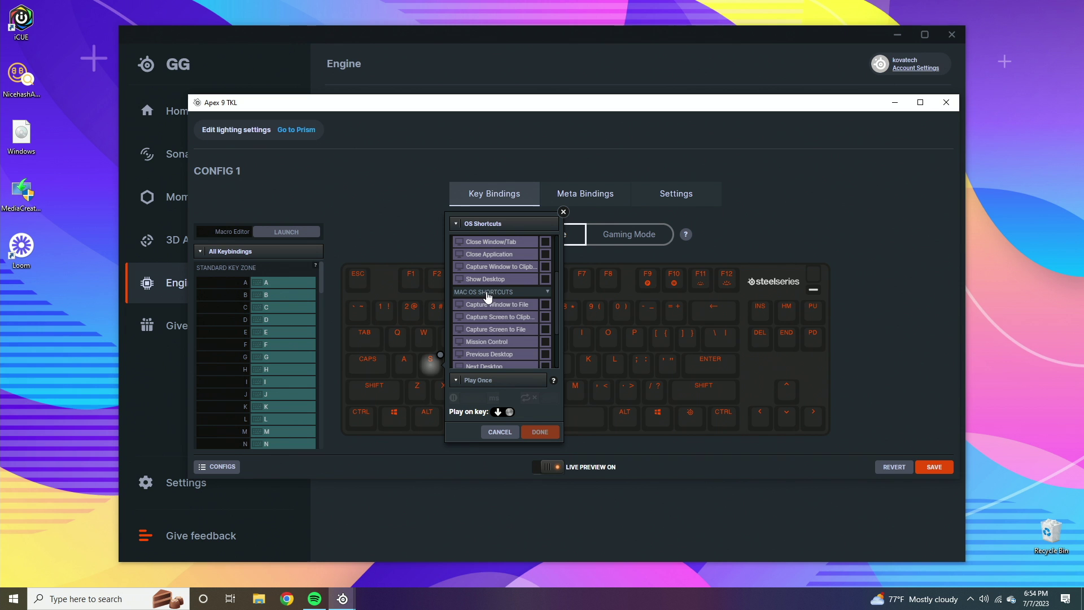
scroll(490, 300, "down", 6)
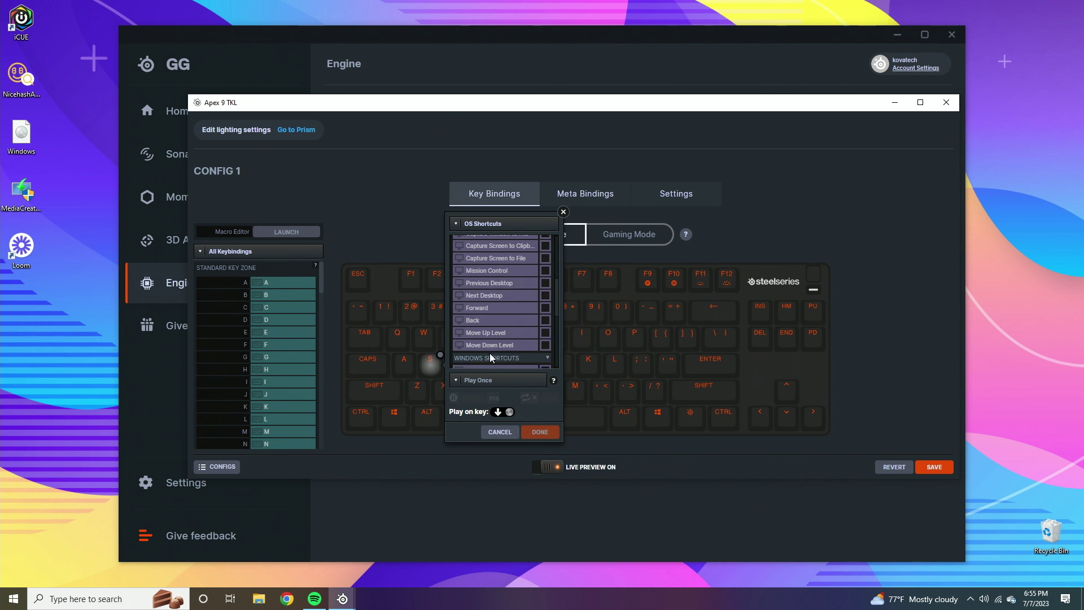
scroll(489, 352, "down", 6)
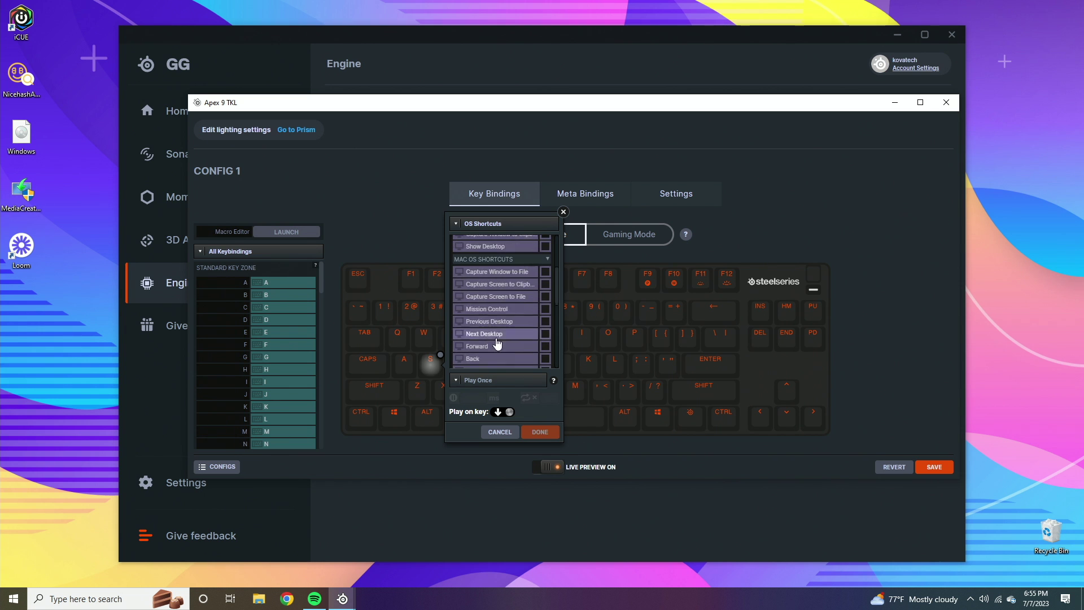
left_click(508, 223)
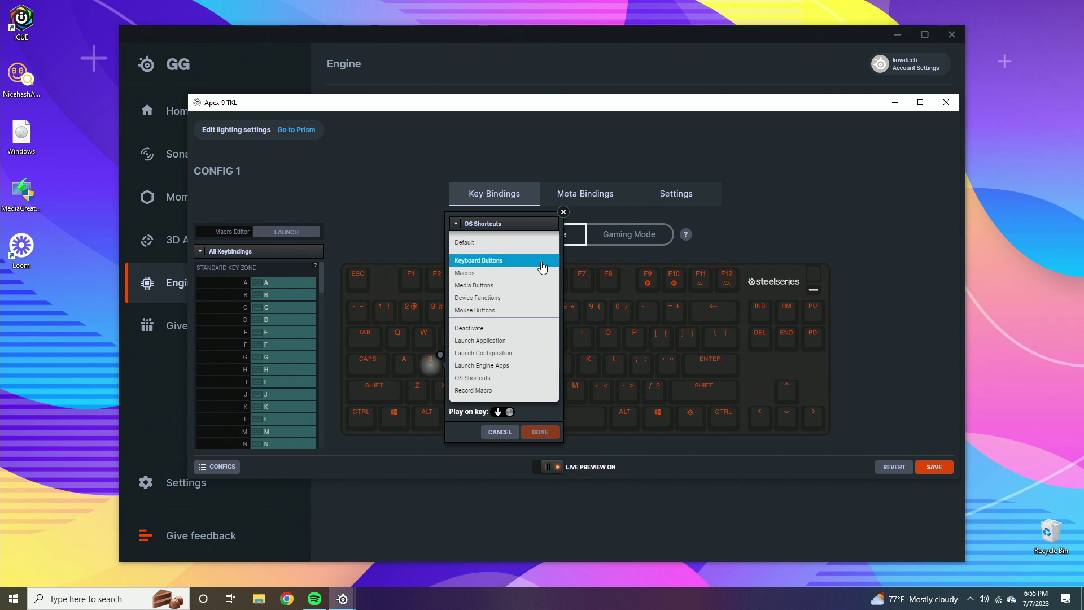
left_click(563, 212)
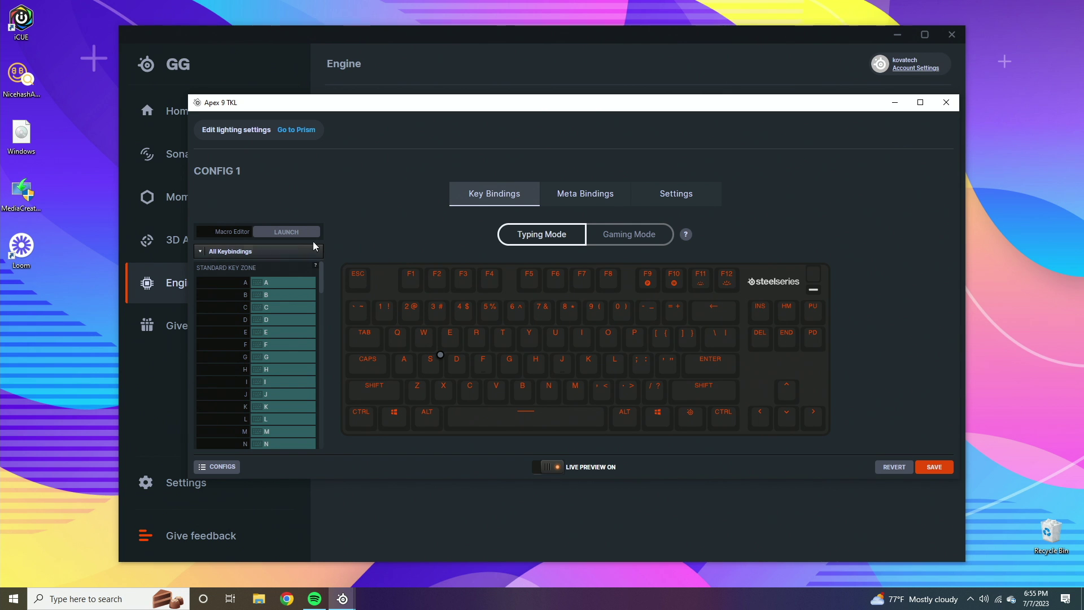
Step: Launch the Macro Editor and record Ctrl+Shift+G as Keypress Macro 1
left_click(280, 234)
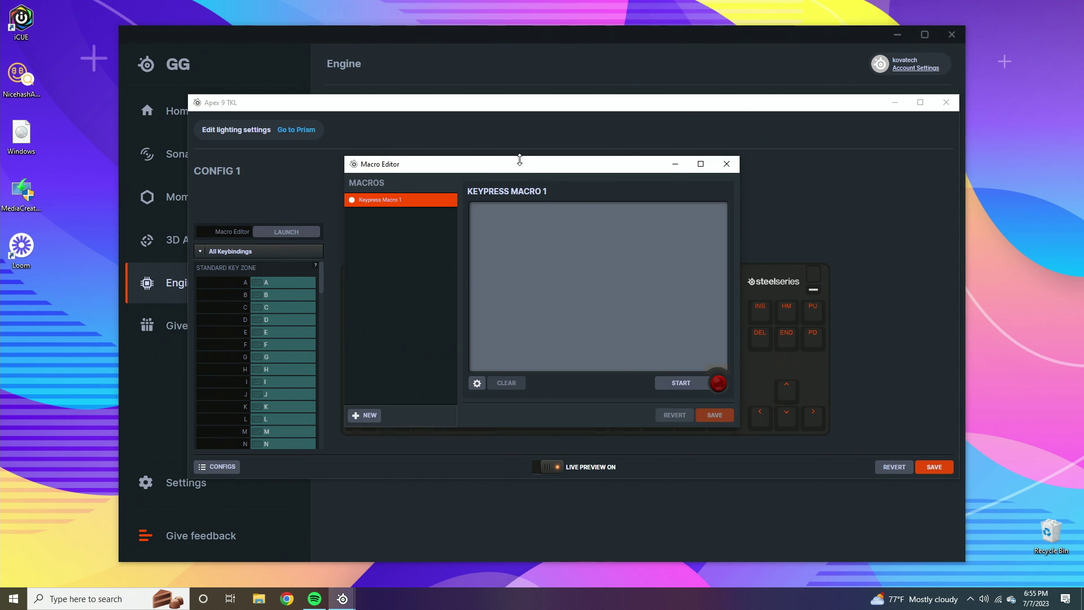
left_click_drag(564, 148, 564, 156)
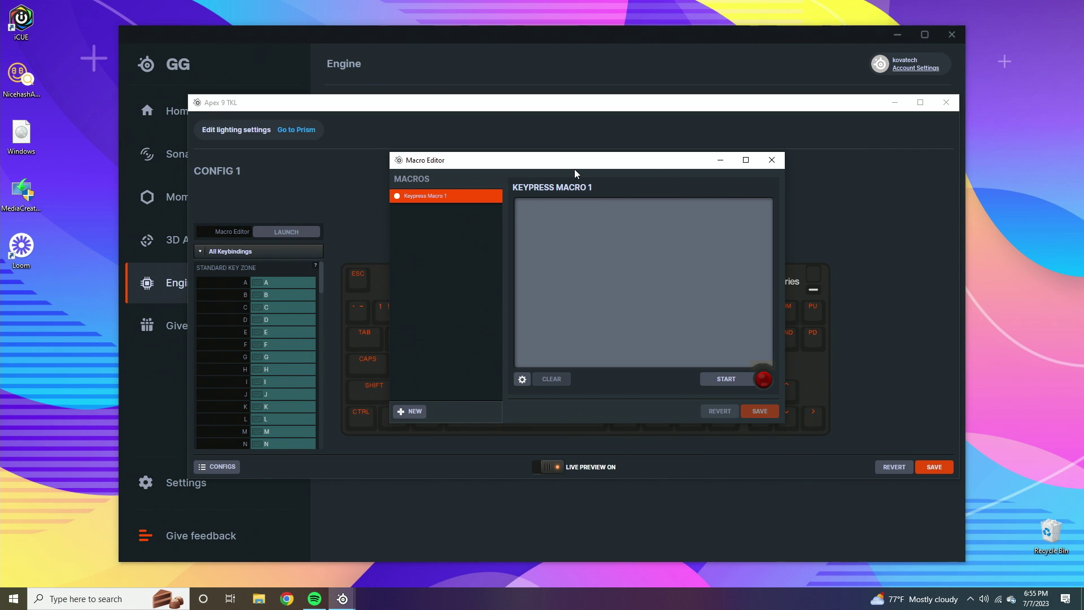
left_click(750, 380)
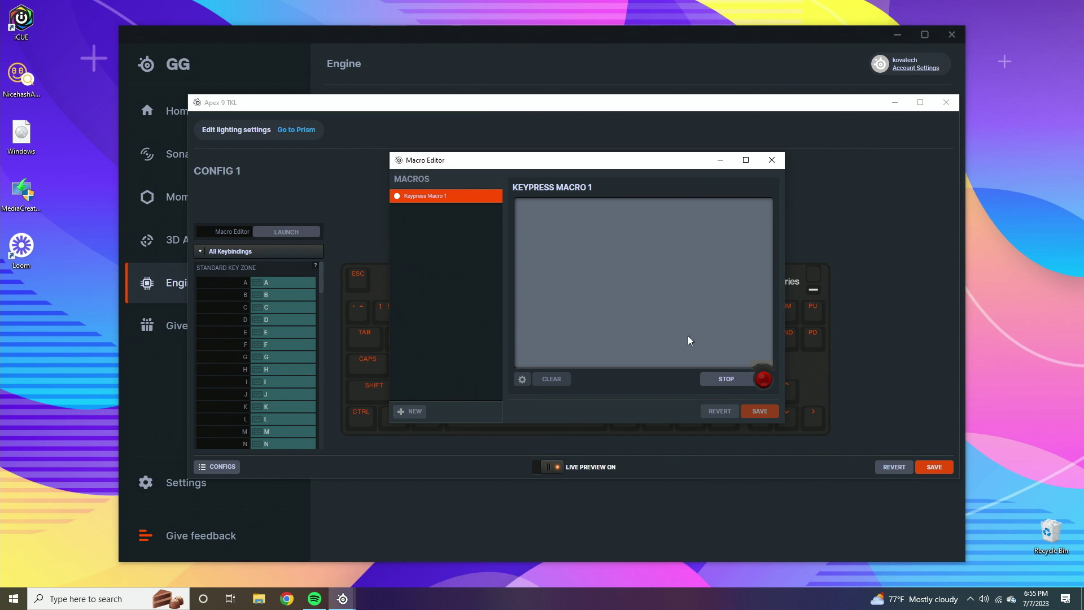
key("ctrl+shift+g")
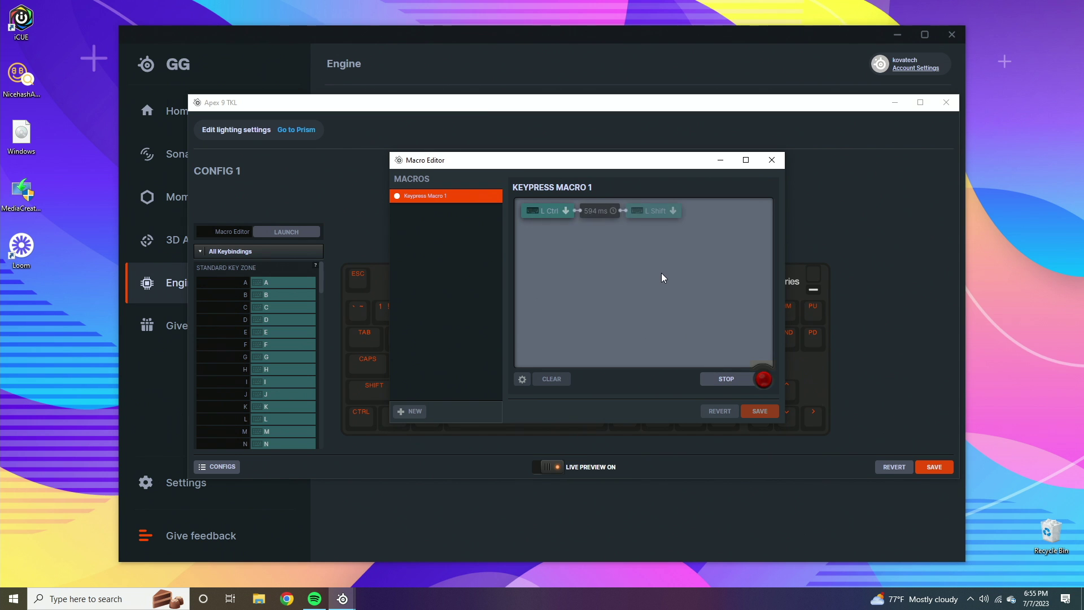
left_click(747, 383)
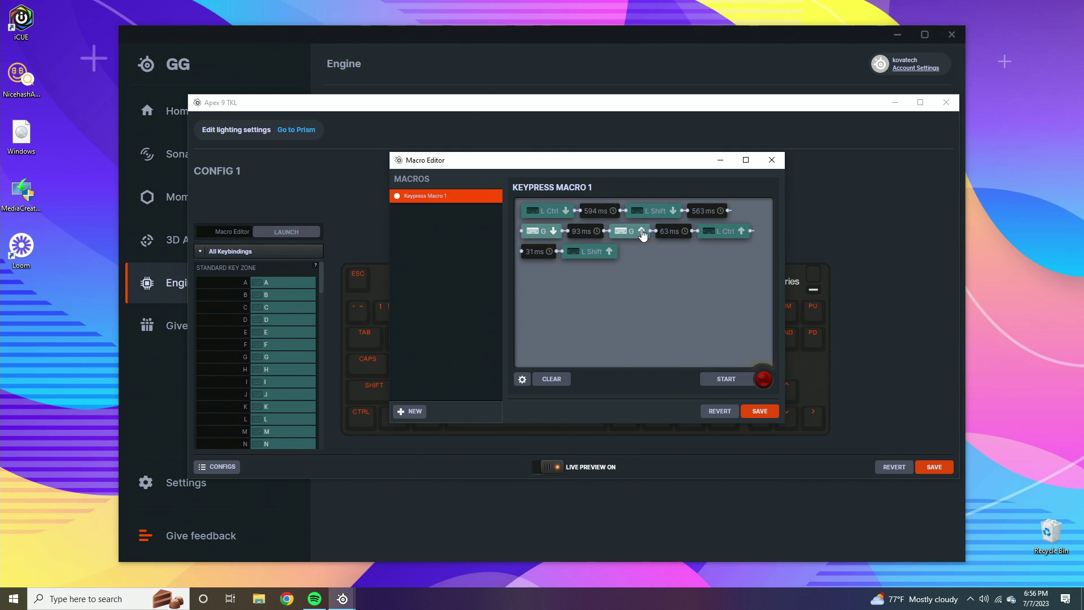
Step: Change the macro's Left Ctrl key events to Left Alt
right_click(548, 212)
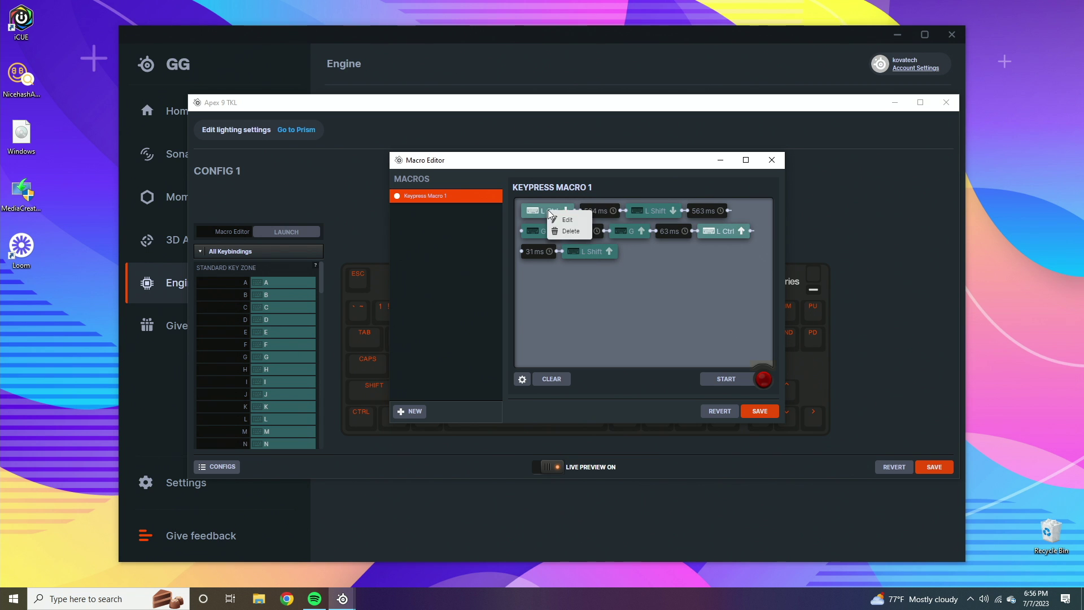
left_click(567, 220)
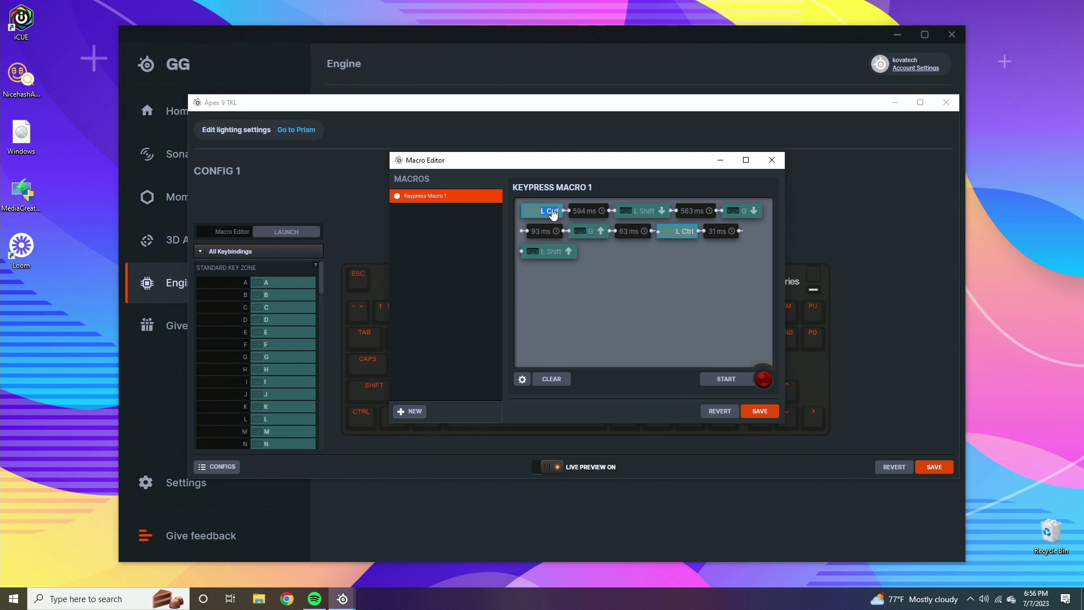
key("alt")
left_click(645, 316)
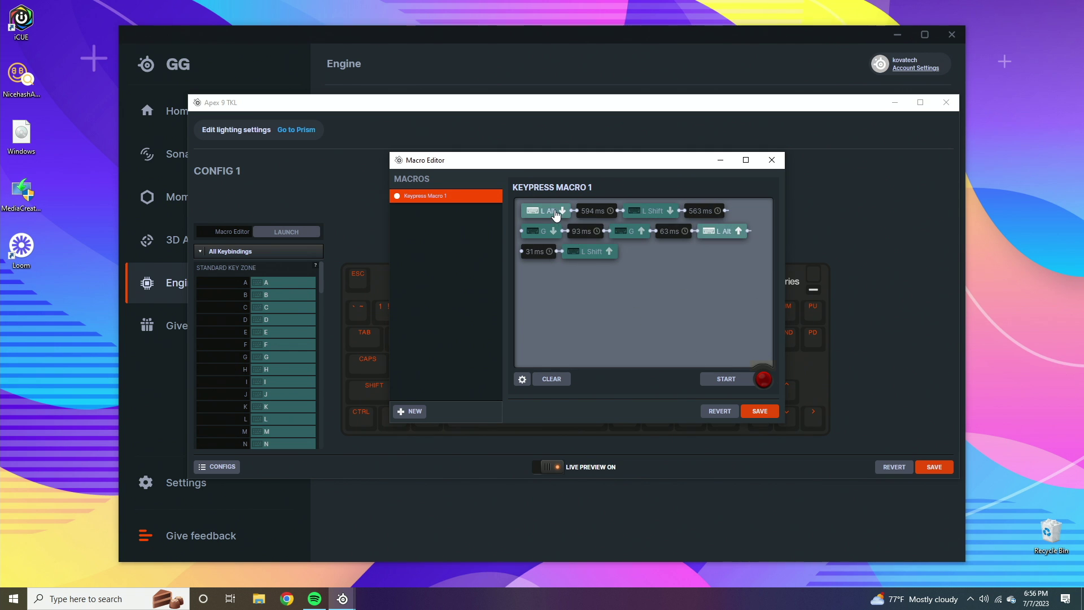
Step: Shorten the macro's first delay from 594 ms to 100 ms
left_click(595, 214)
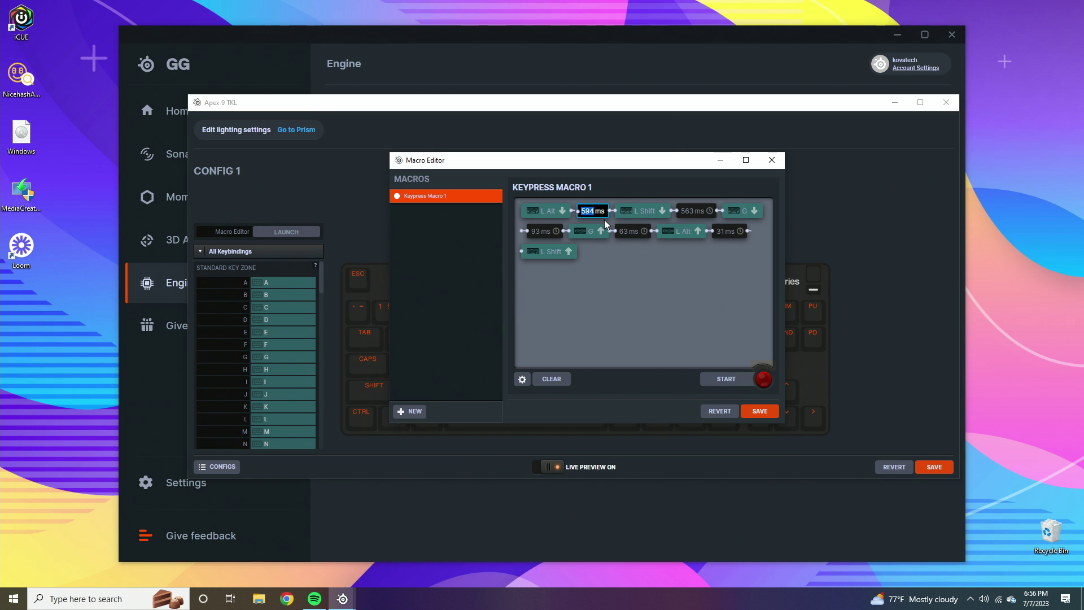
type("100")
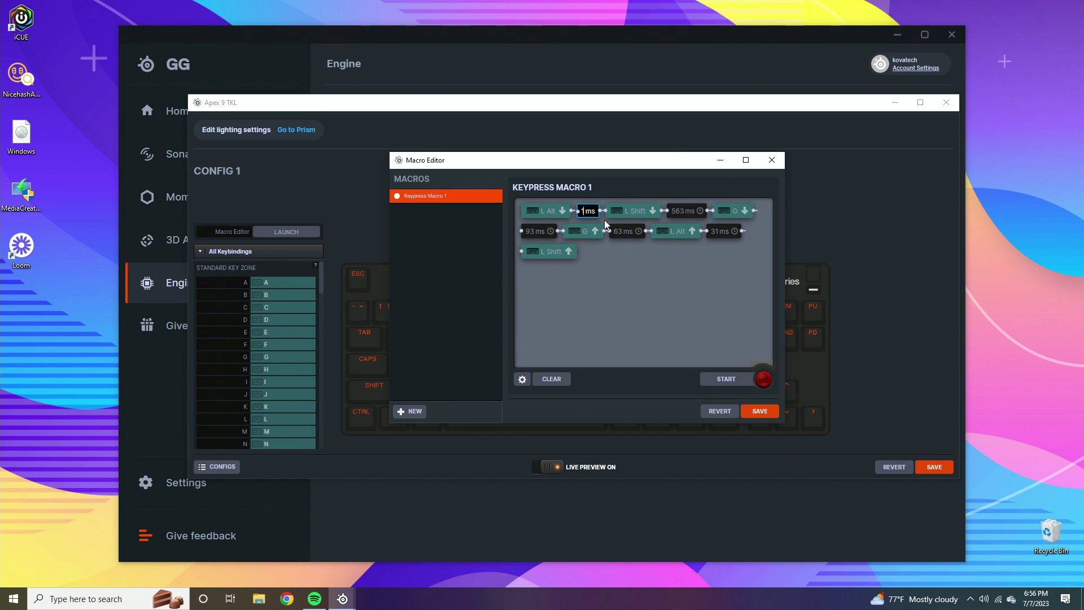
left_click(655, 280)
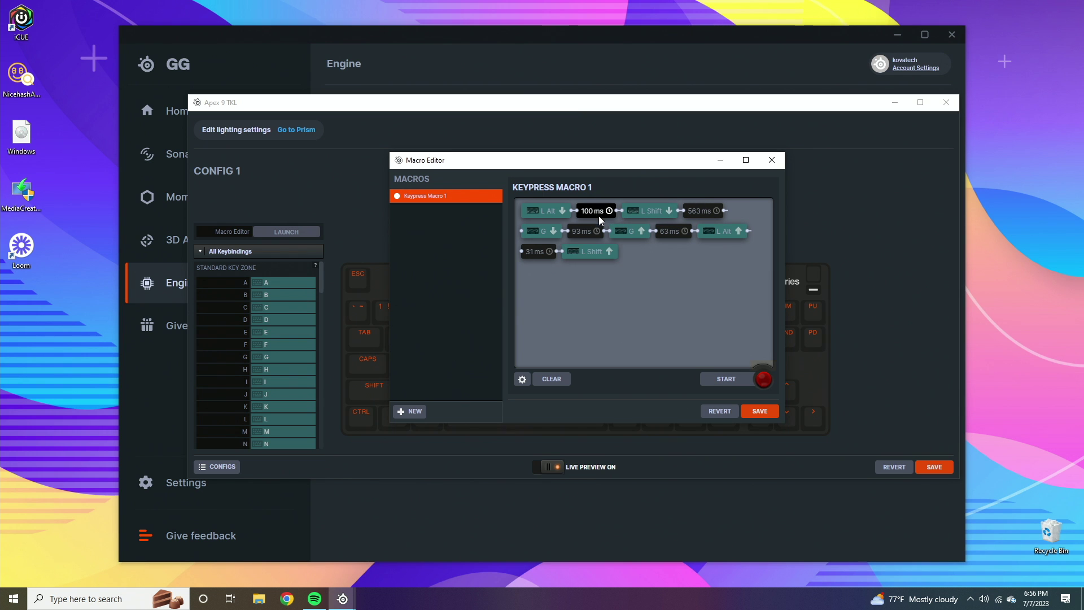
Step: Revert the unsaved macro, close the Macro Editor, and open the Settings Keyboard Region dropdown
left_click(721, 411)
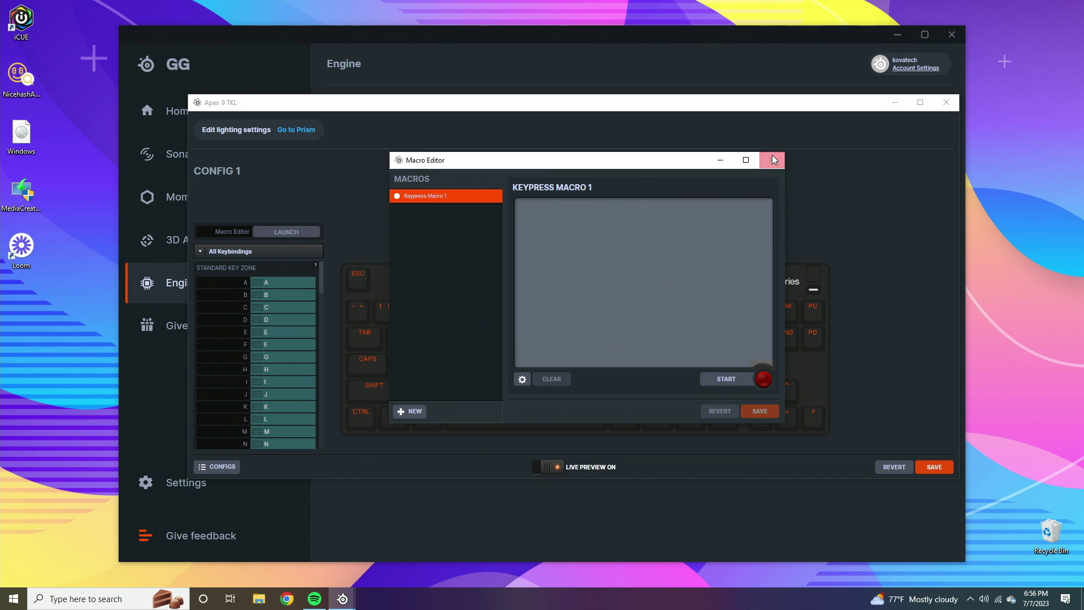
left_click(770, 156)
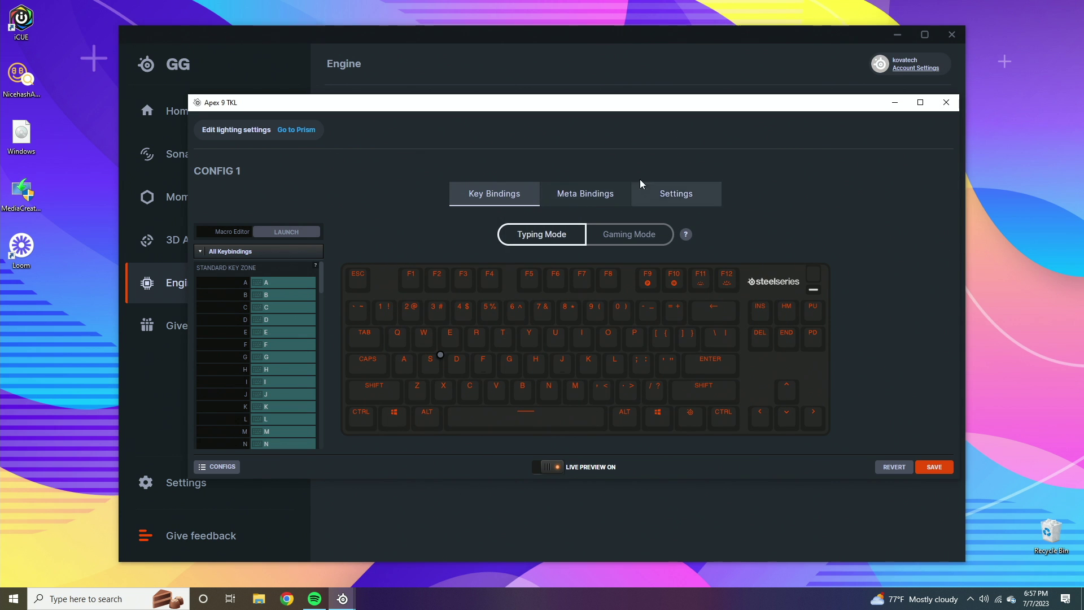
left_click(672, 193)
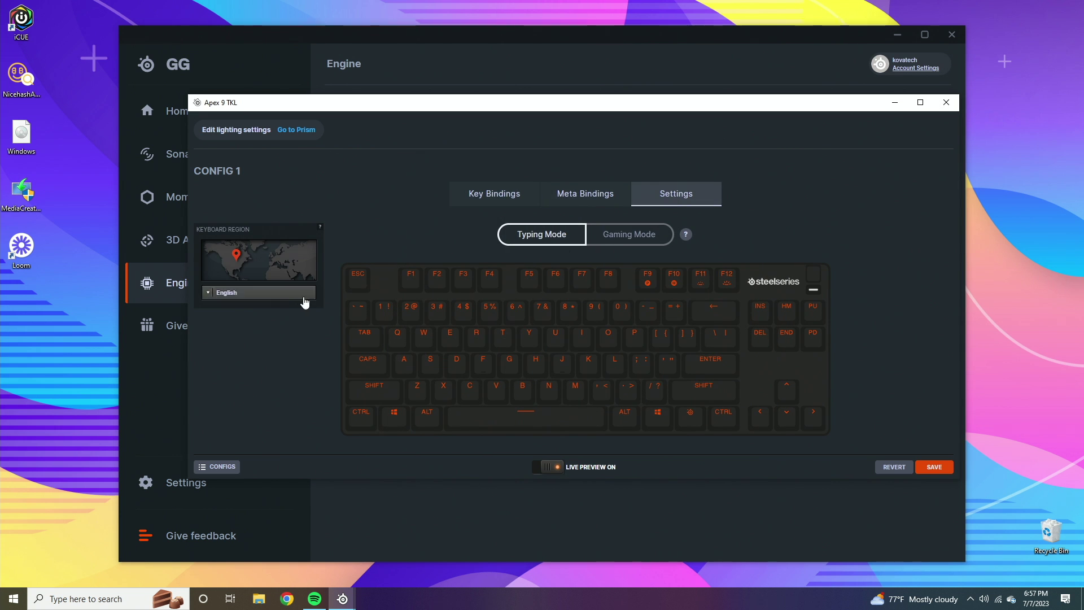
left_click(247, 303)
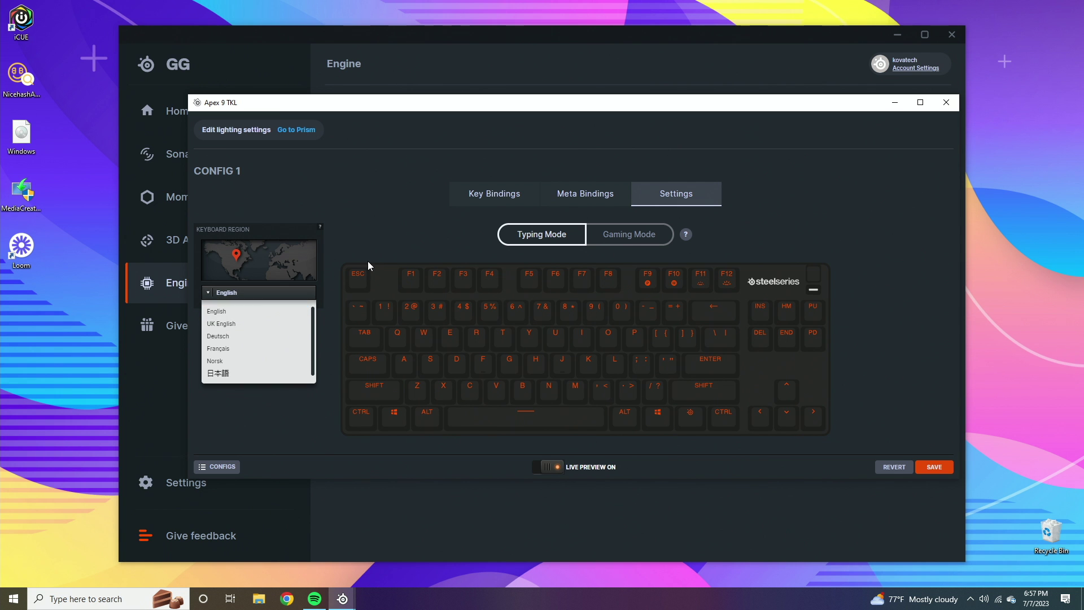